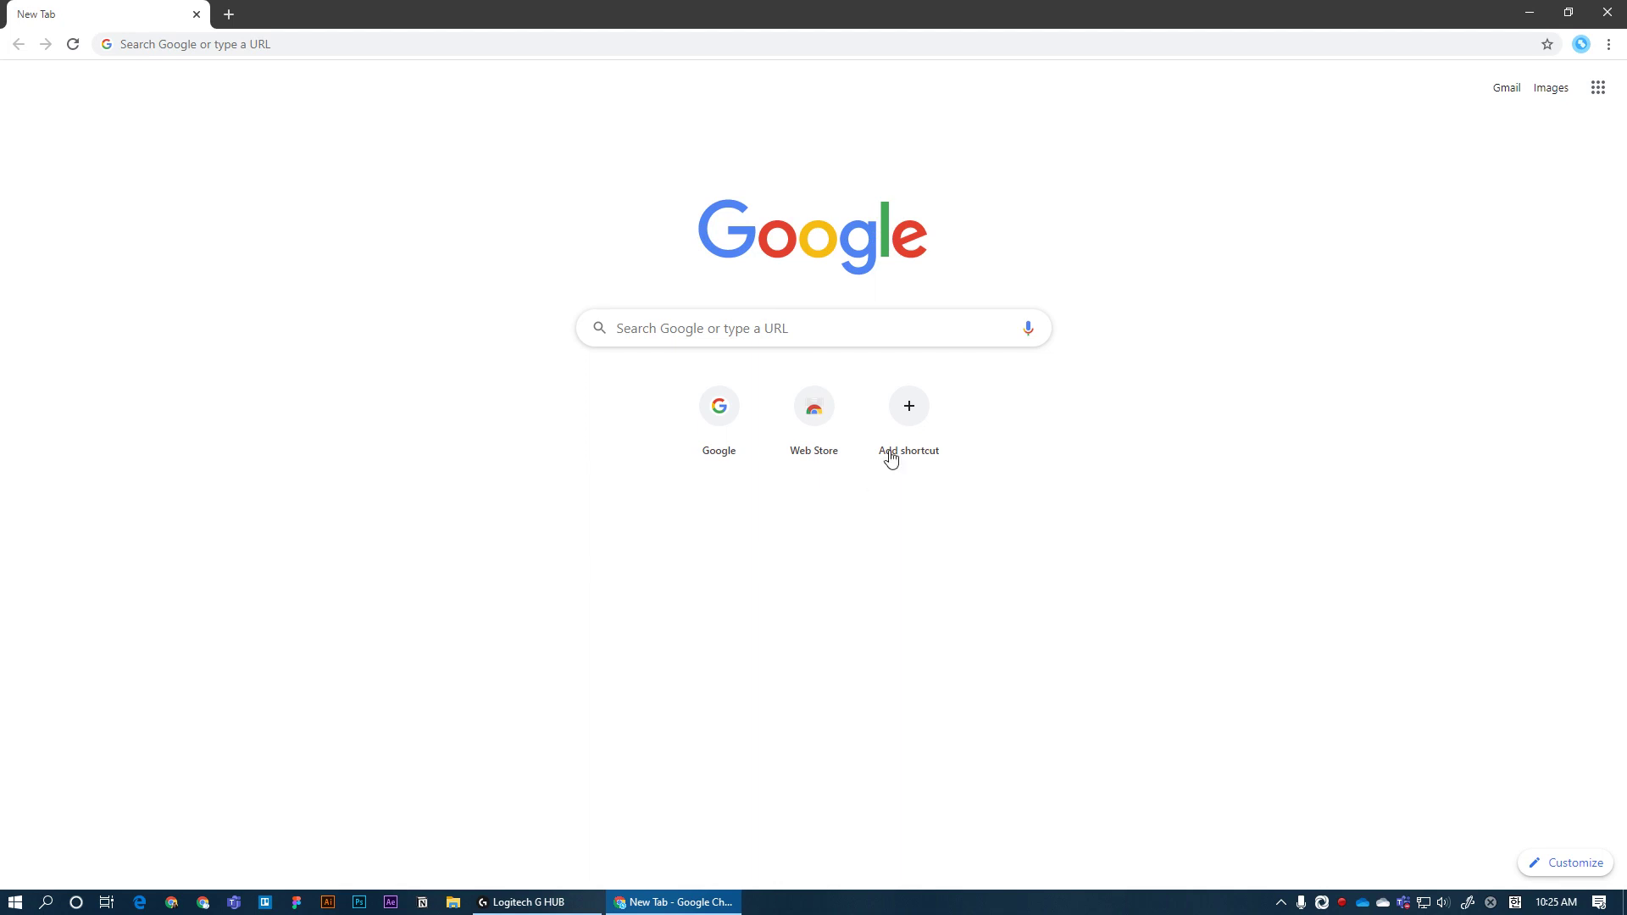
Step: Search for 'xesktop' in Chrome and open the xesktop.com homepage
click(864, 328)
text(xesktop)
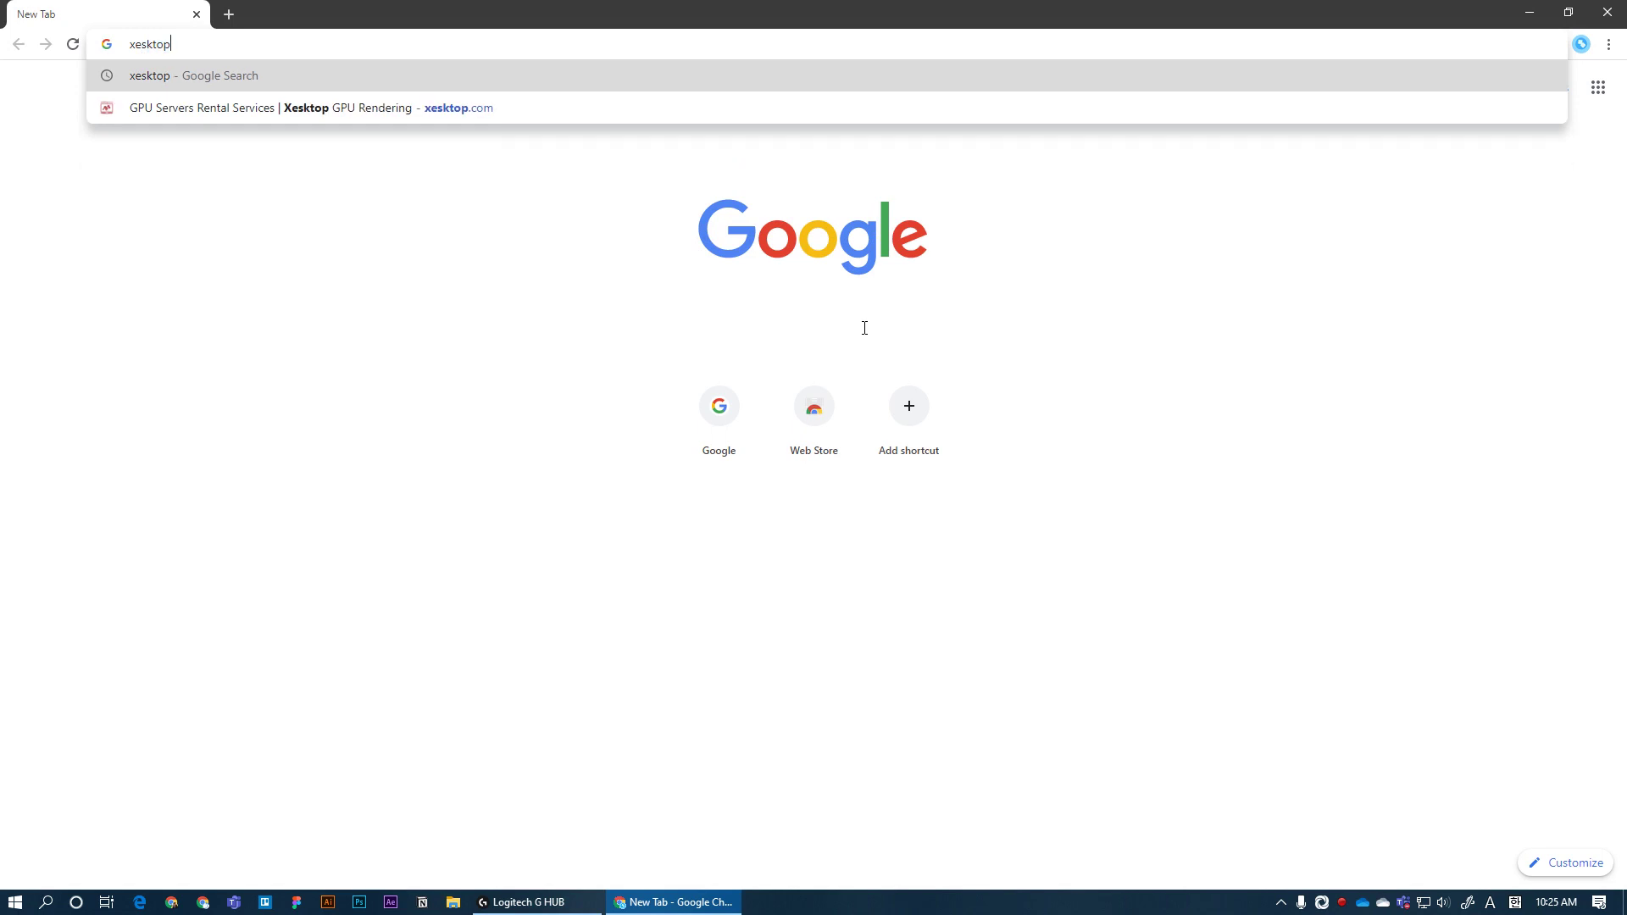
key(Return)
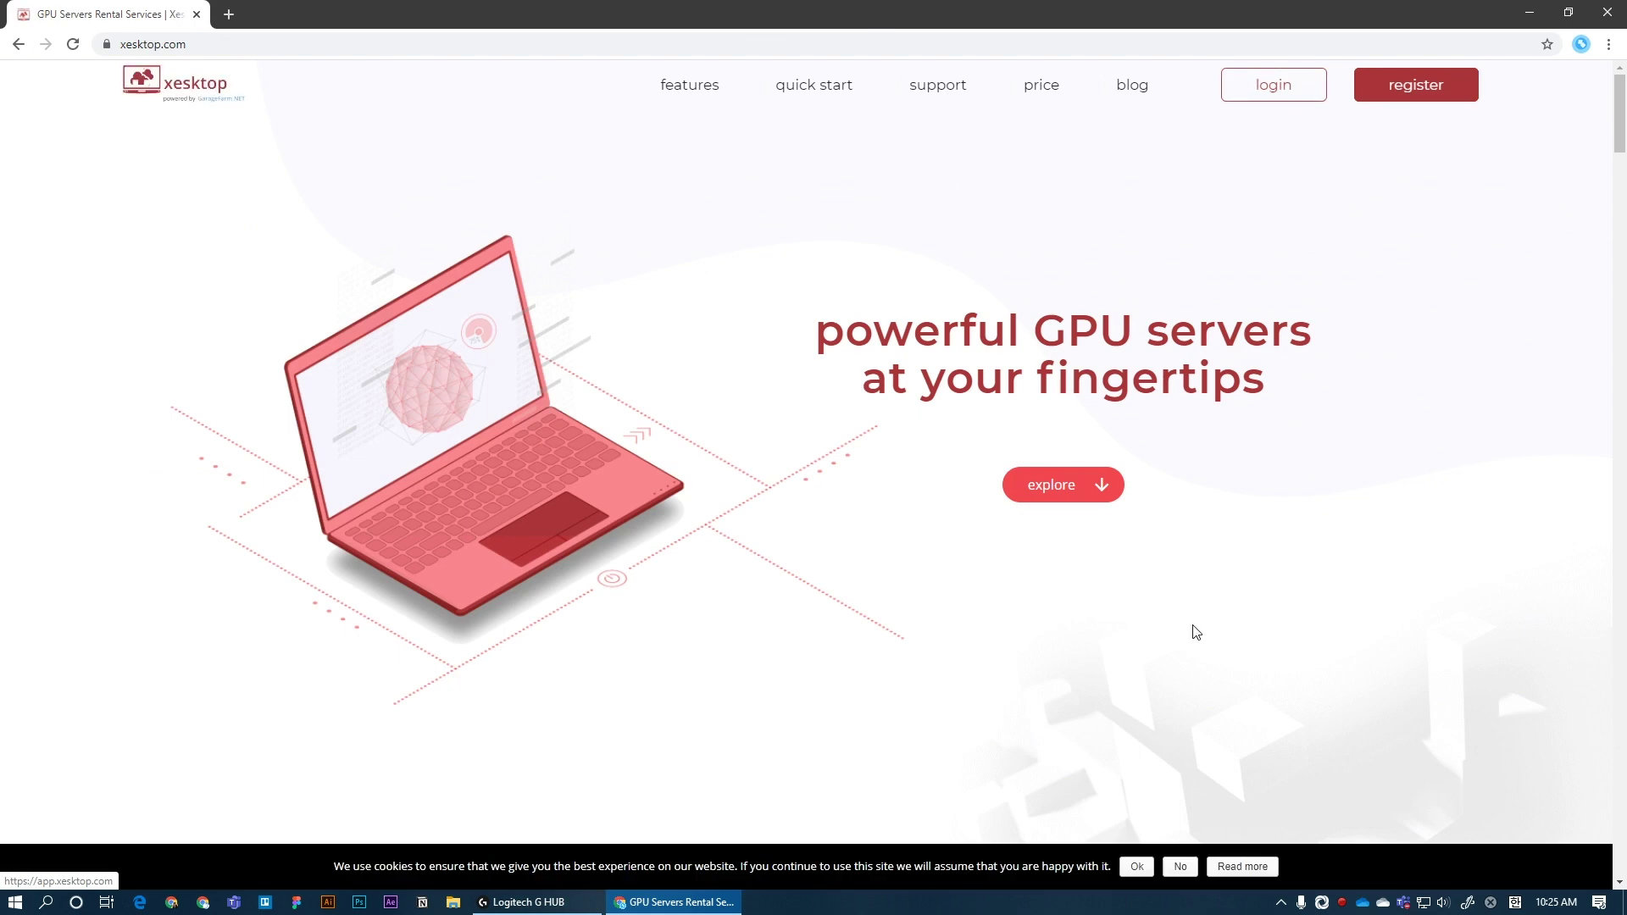
Step: Accept cookies and log in to Xesktop with the saved user id and account password
click(1137, 866)
click(1278, 96)
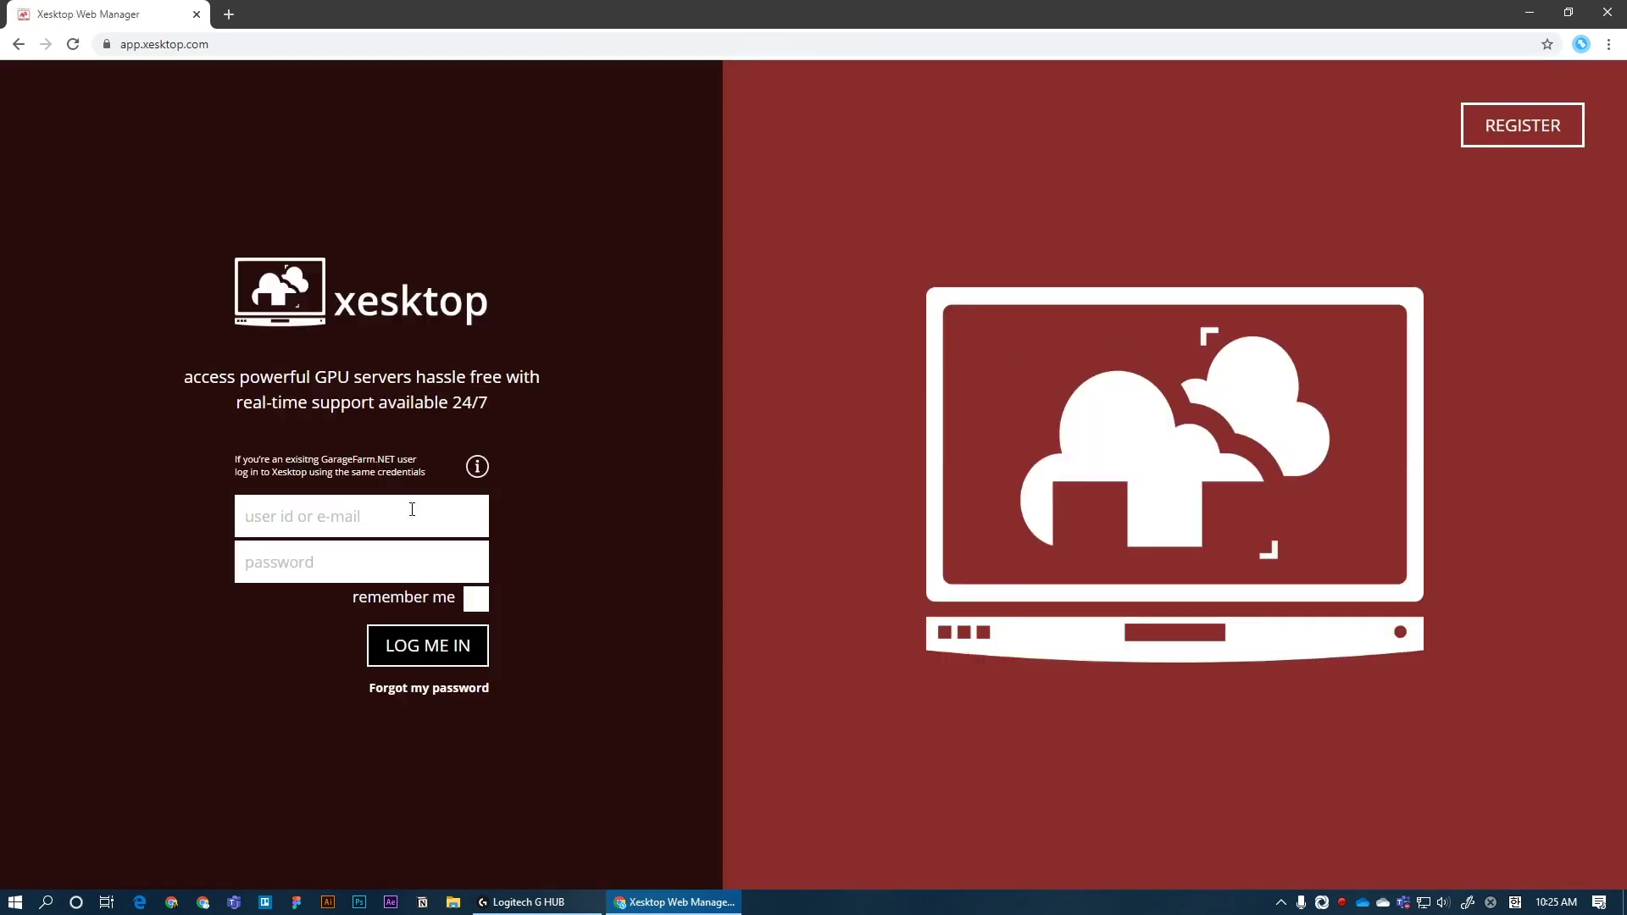
click(343, 518)
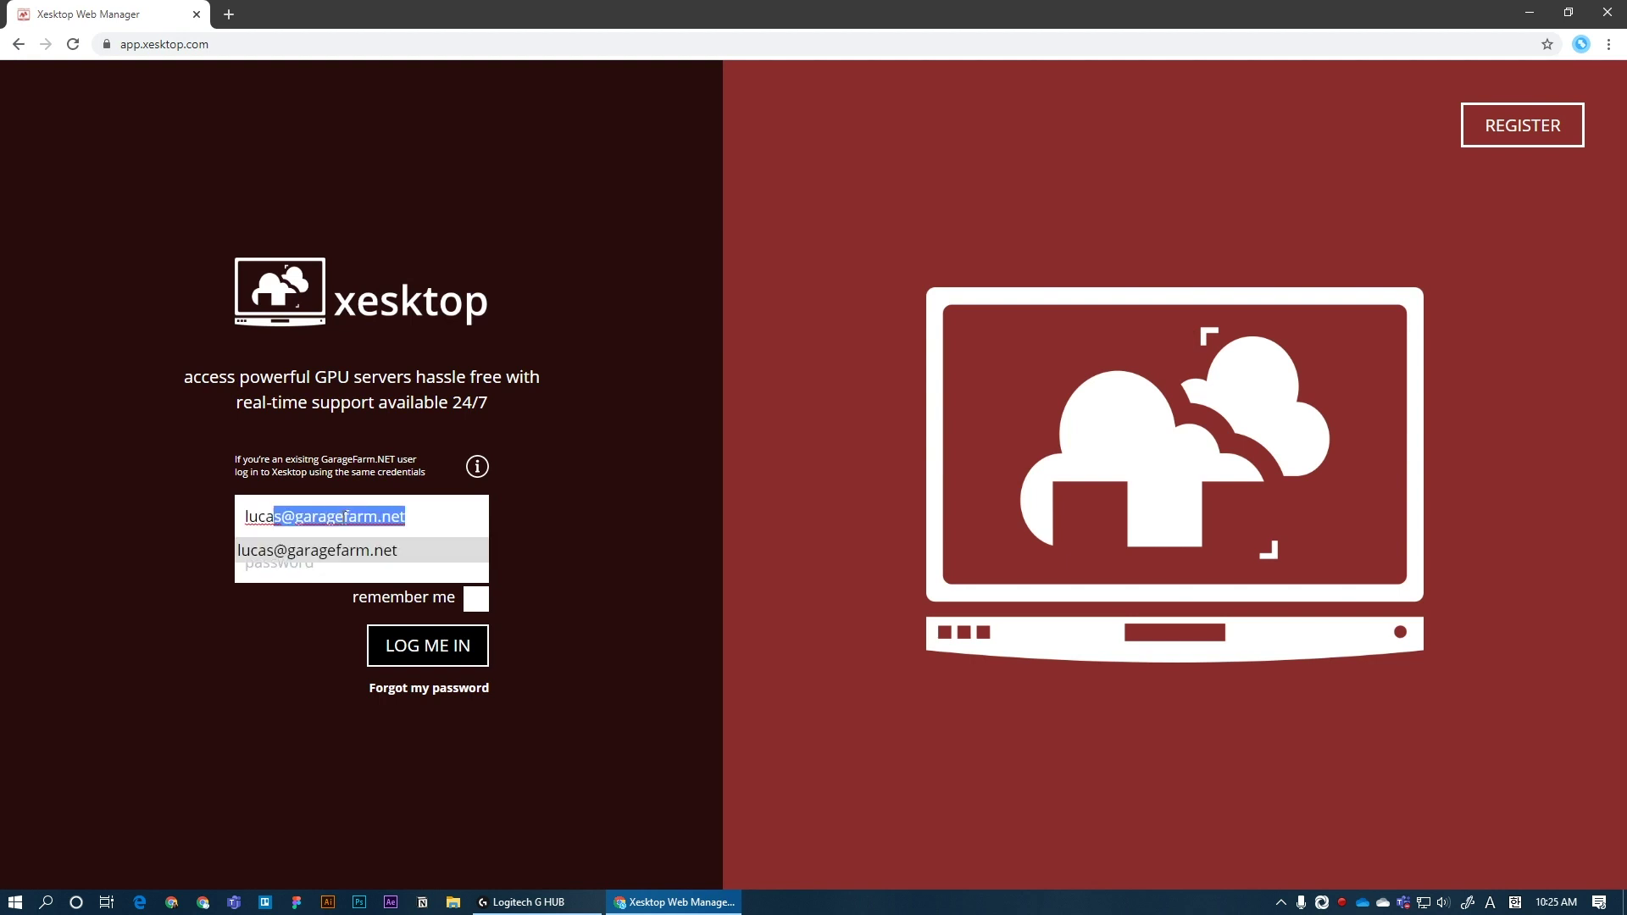
click(417, 551)
click(406, 565)
text(•••)
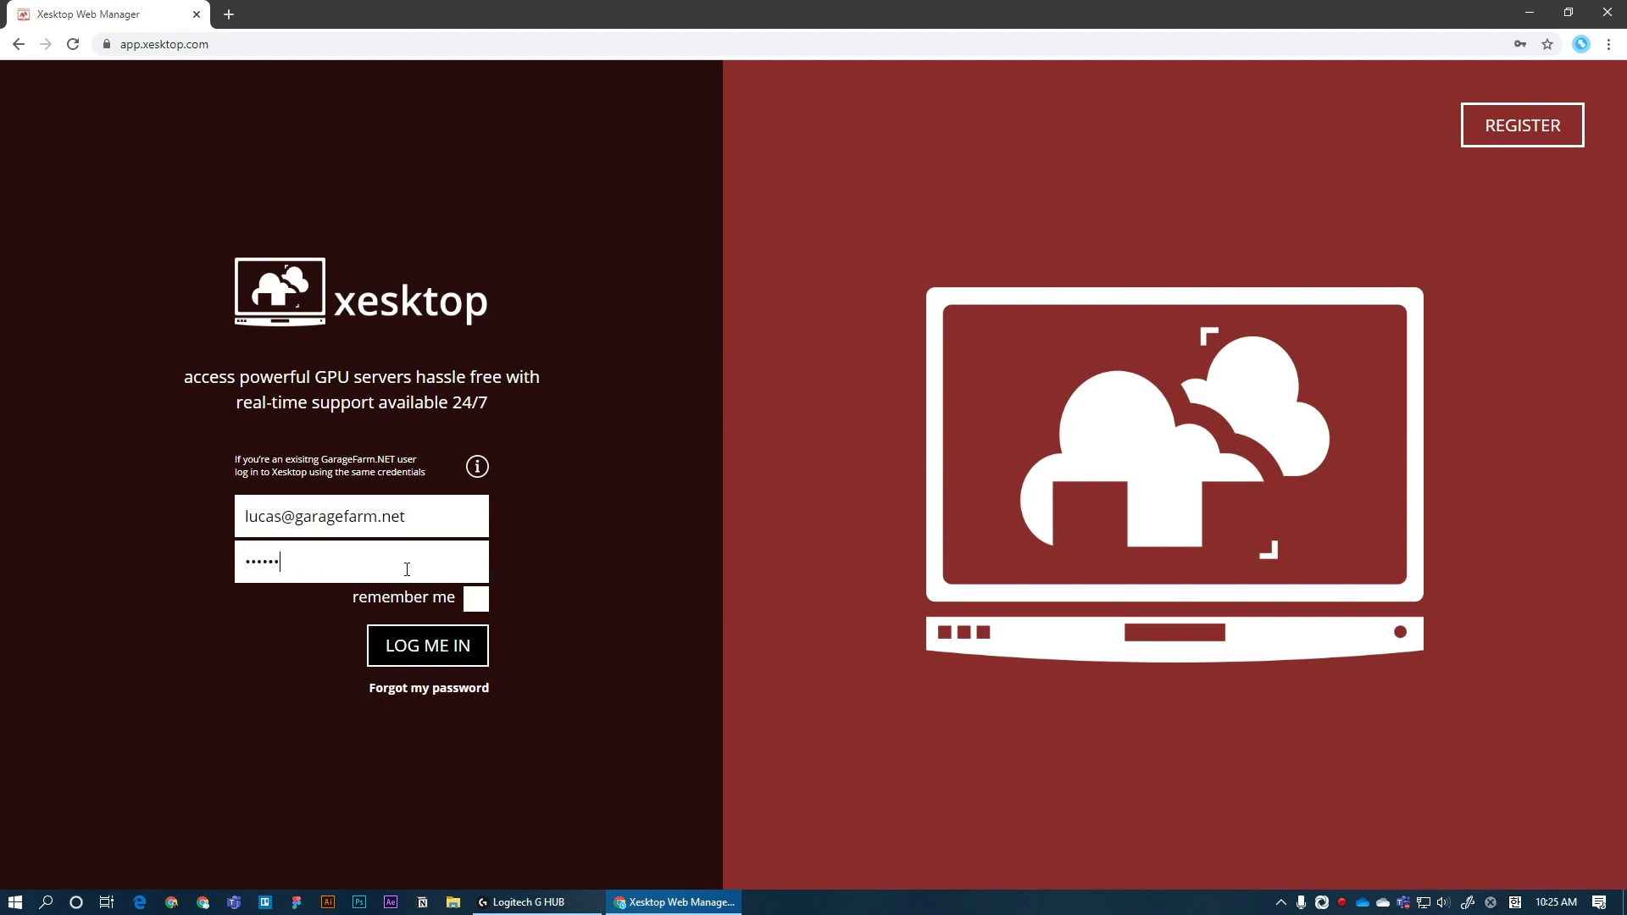
key(Return)
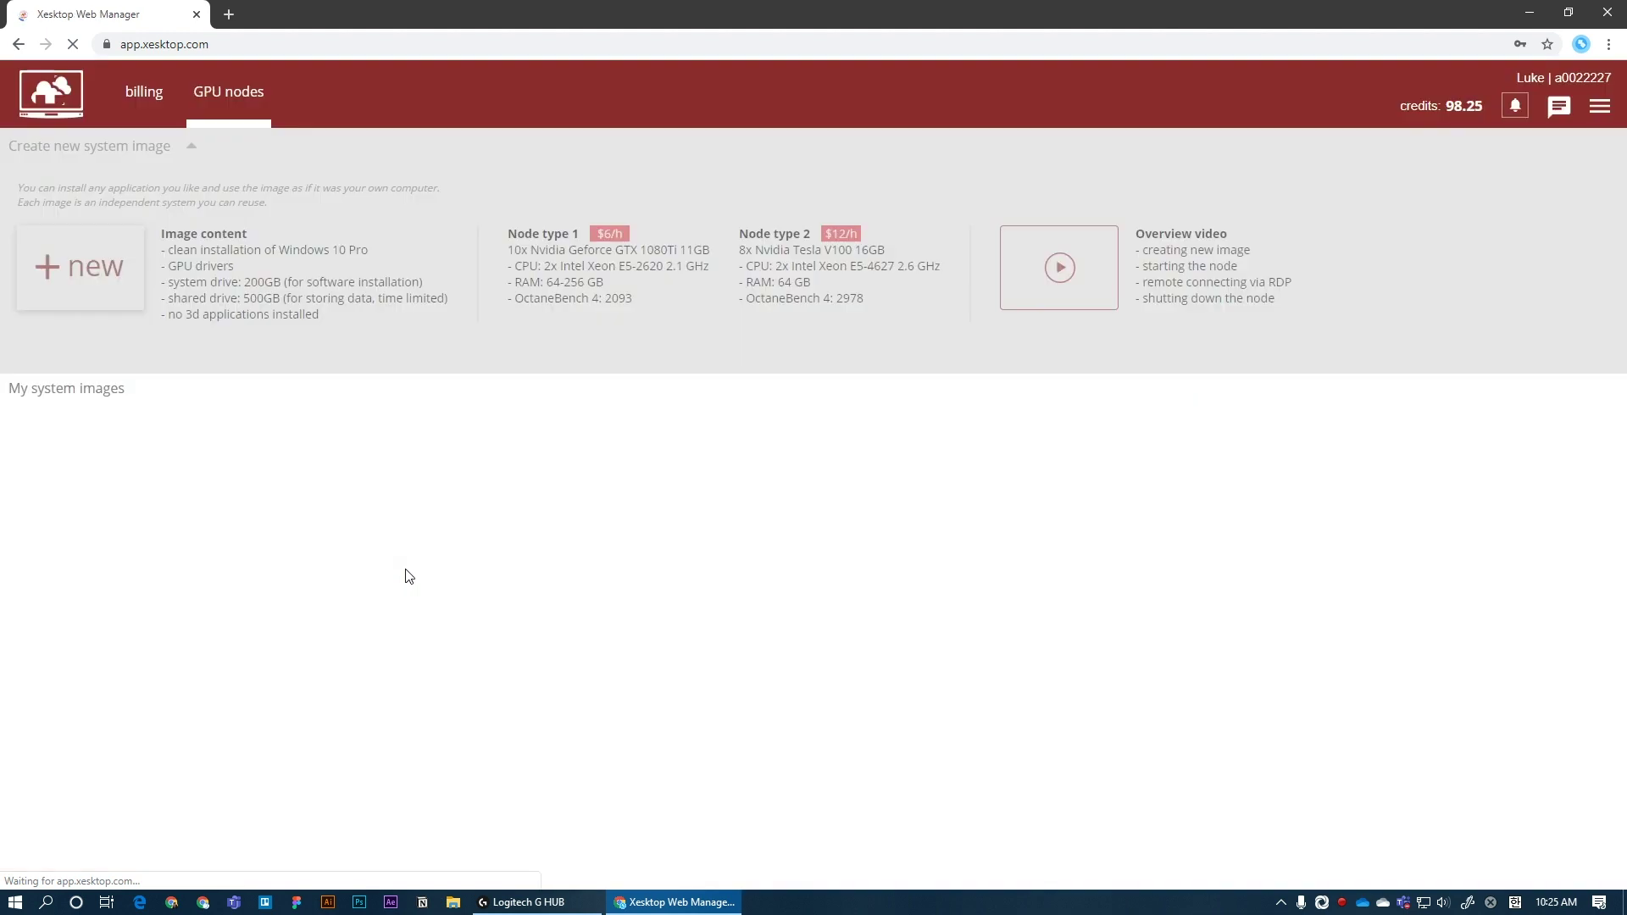
click(1547, 70)
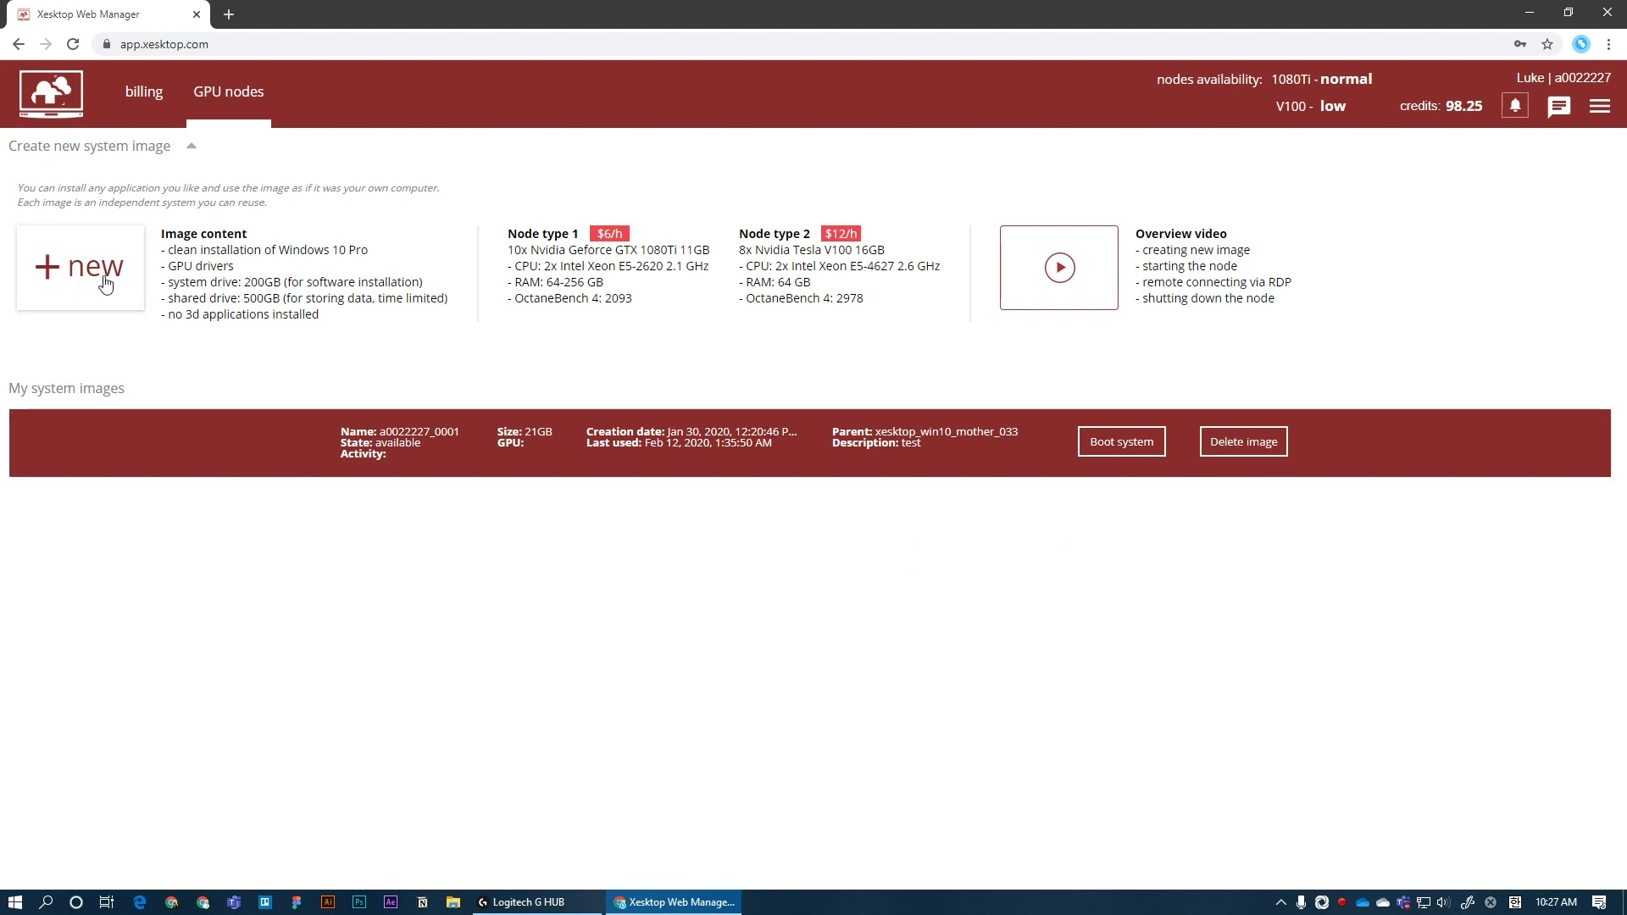
Step: Boot the saved system image with Tesla V100 as the GPU type
click(194, 149)
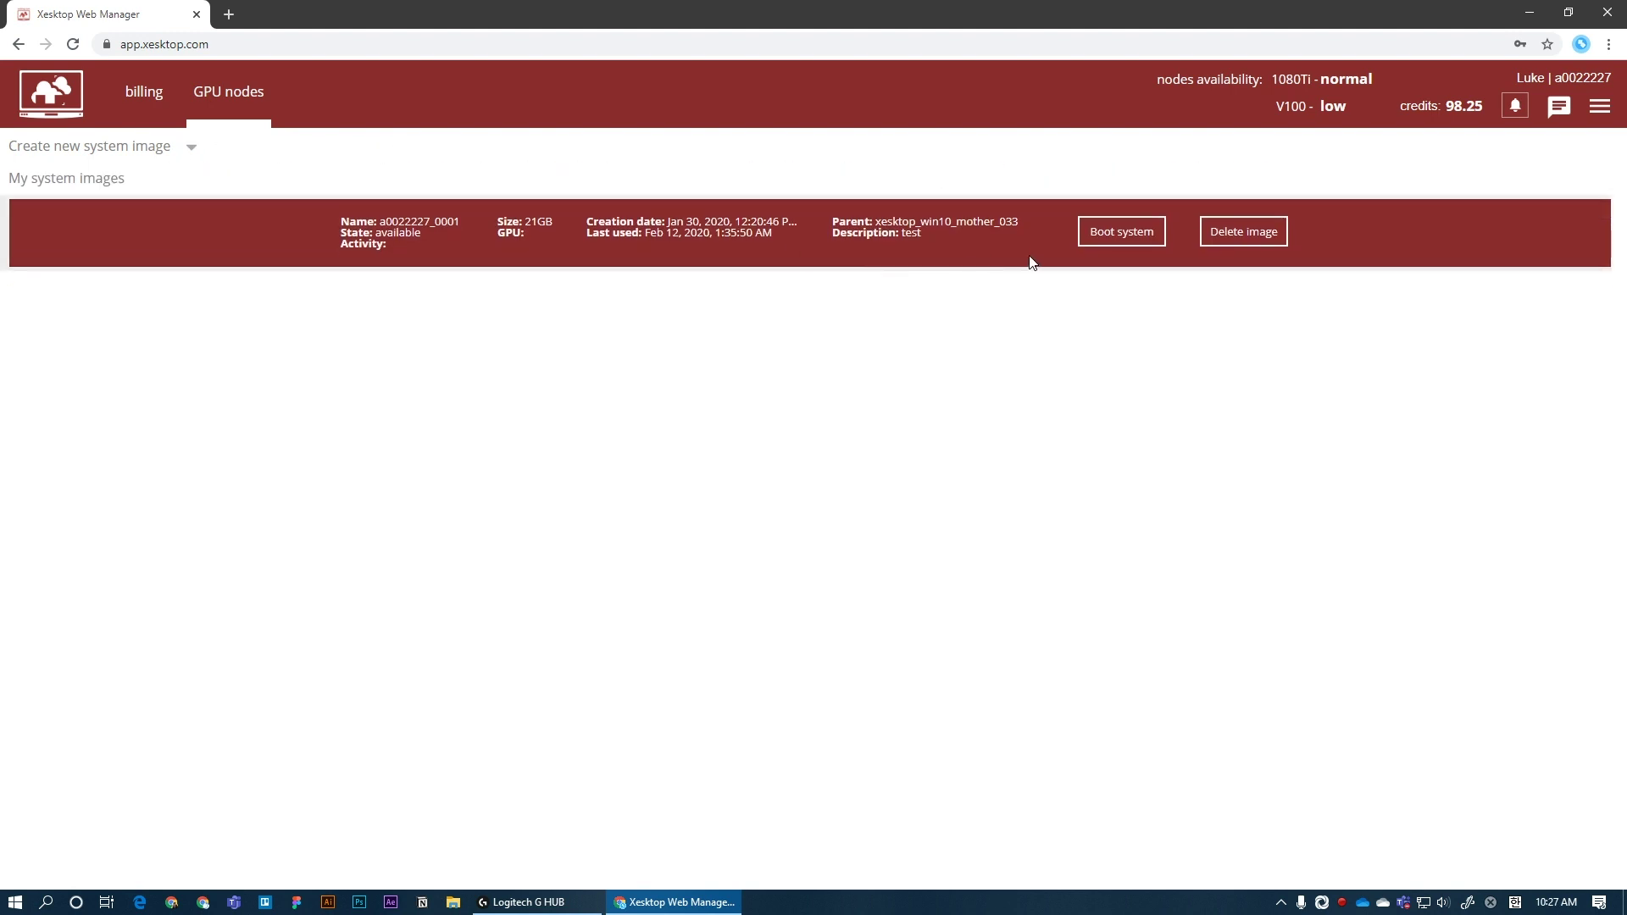
click(1126, 245)
click(917, 471)
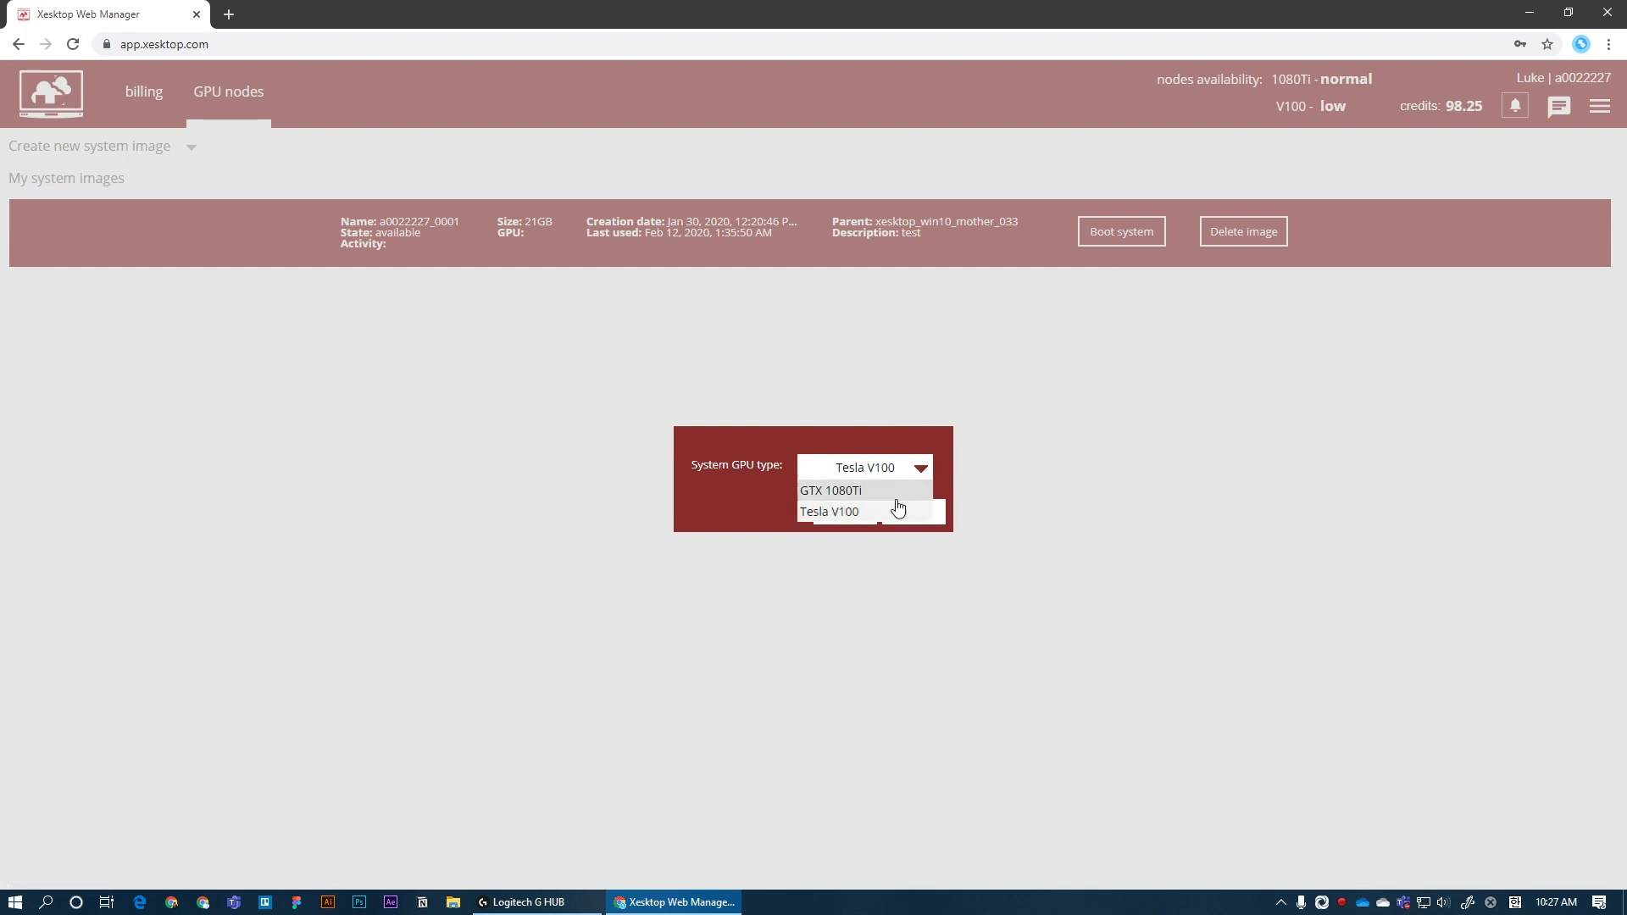
click(873, 512)
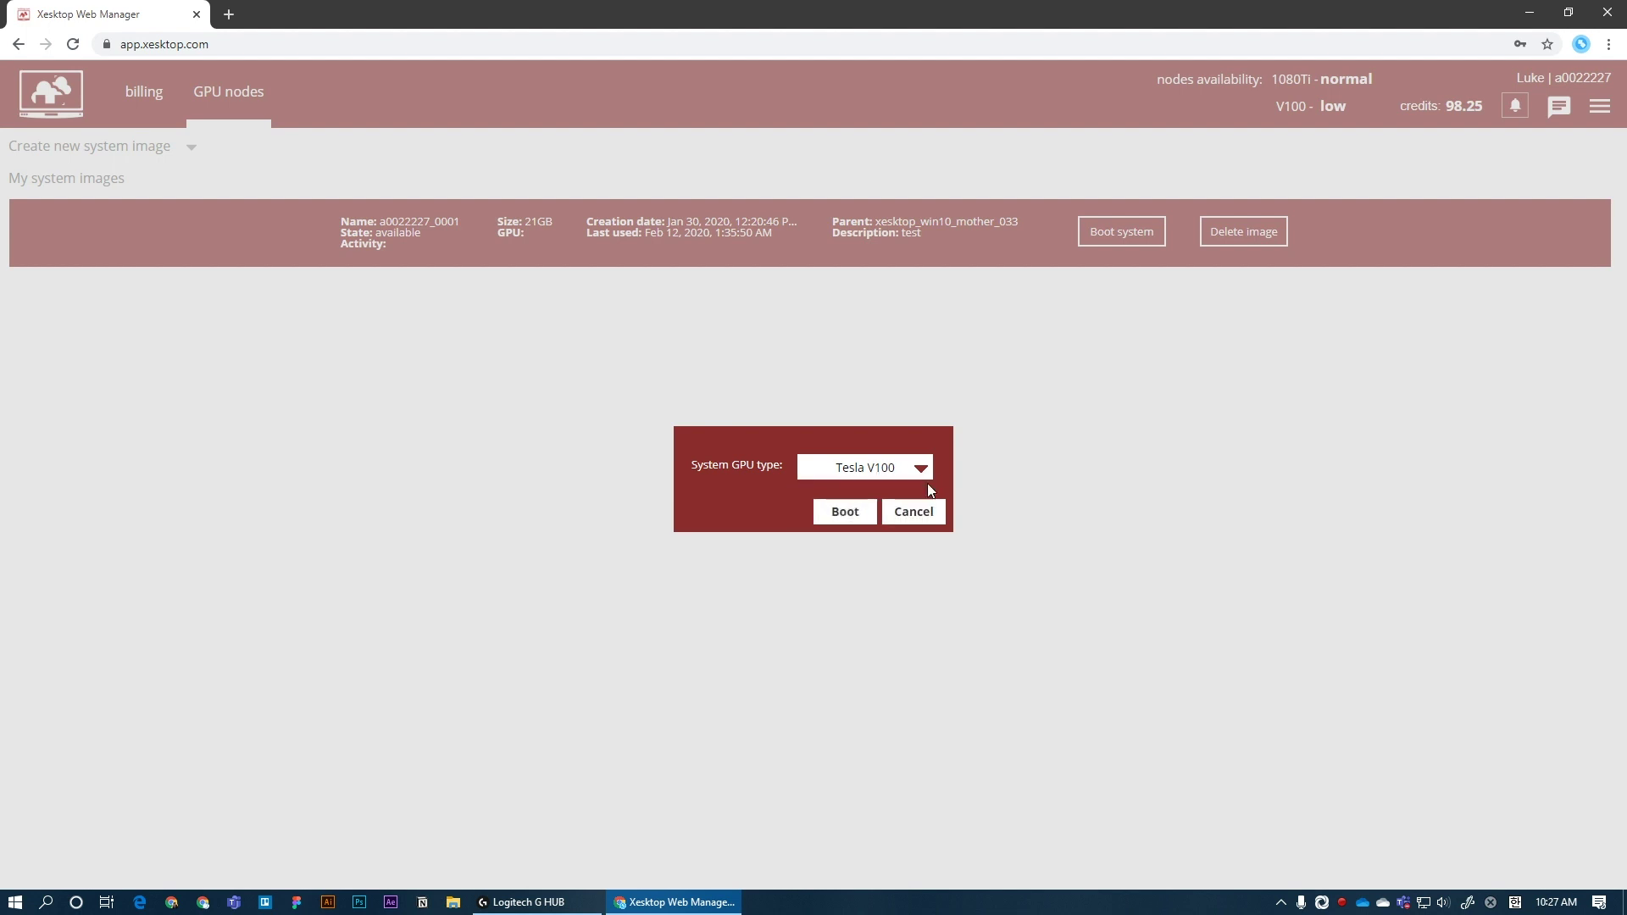
click(851, 516)
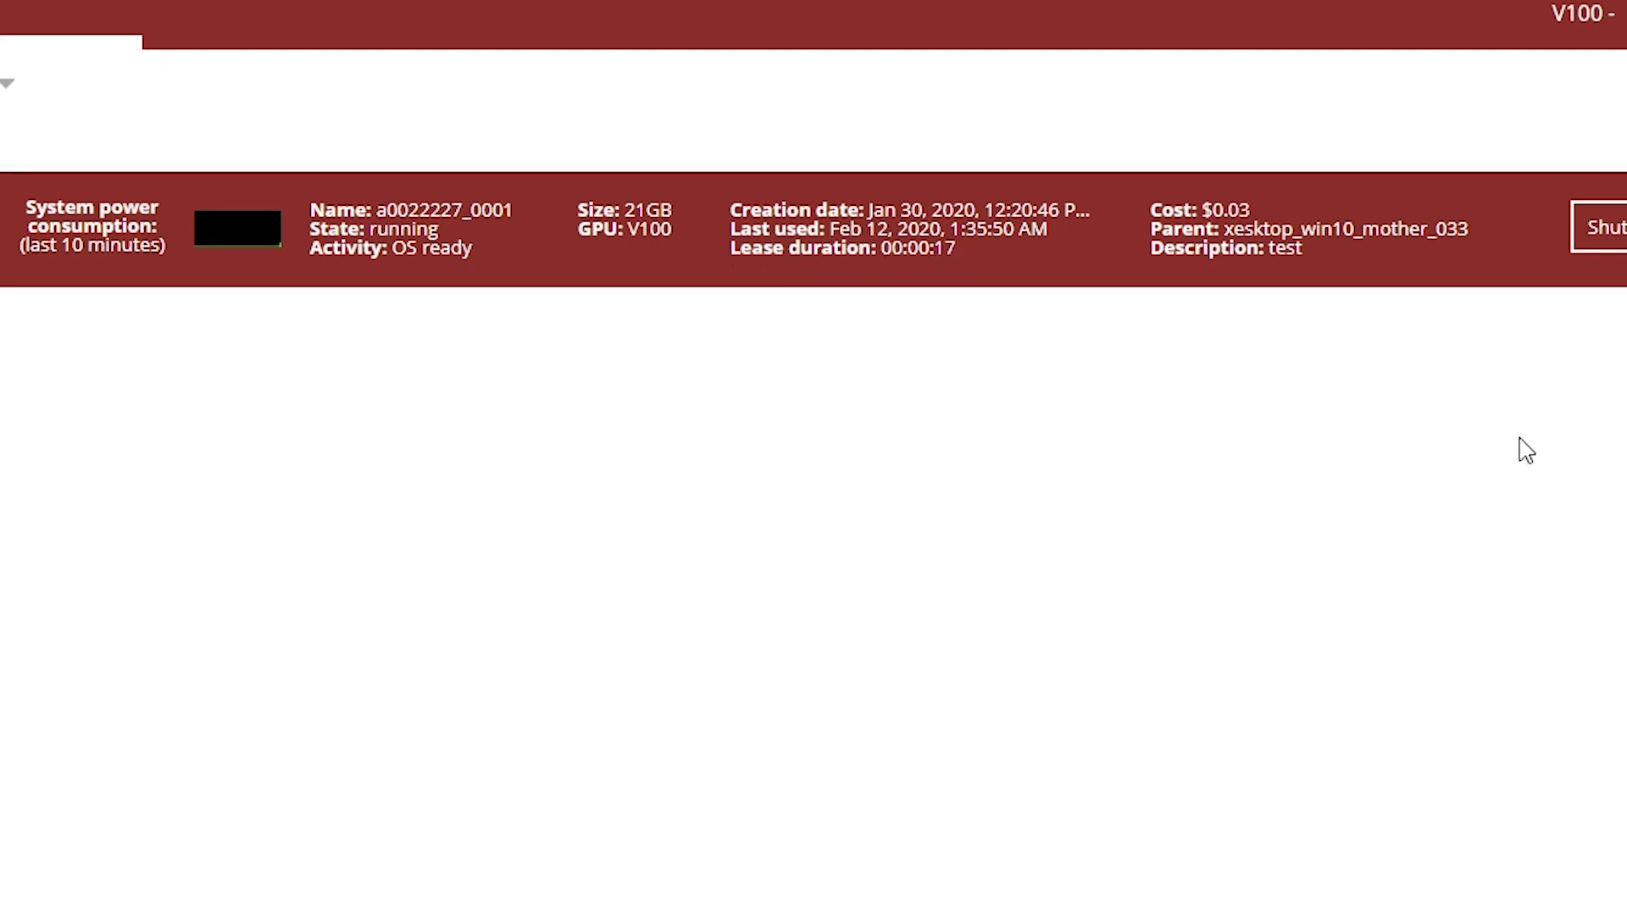
Step: Download the remote desktop (.rdp) connection file for the running V100 node
click(1351, 241)
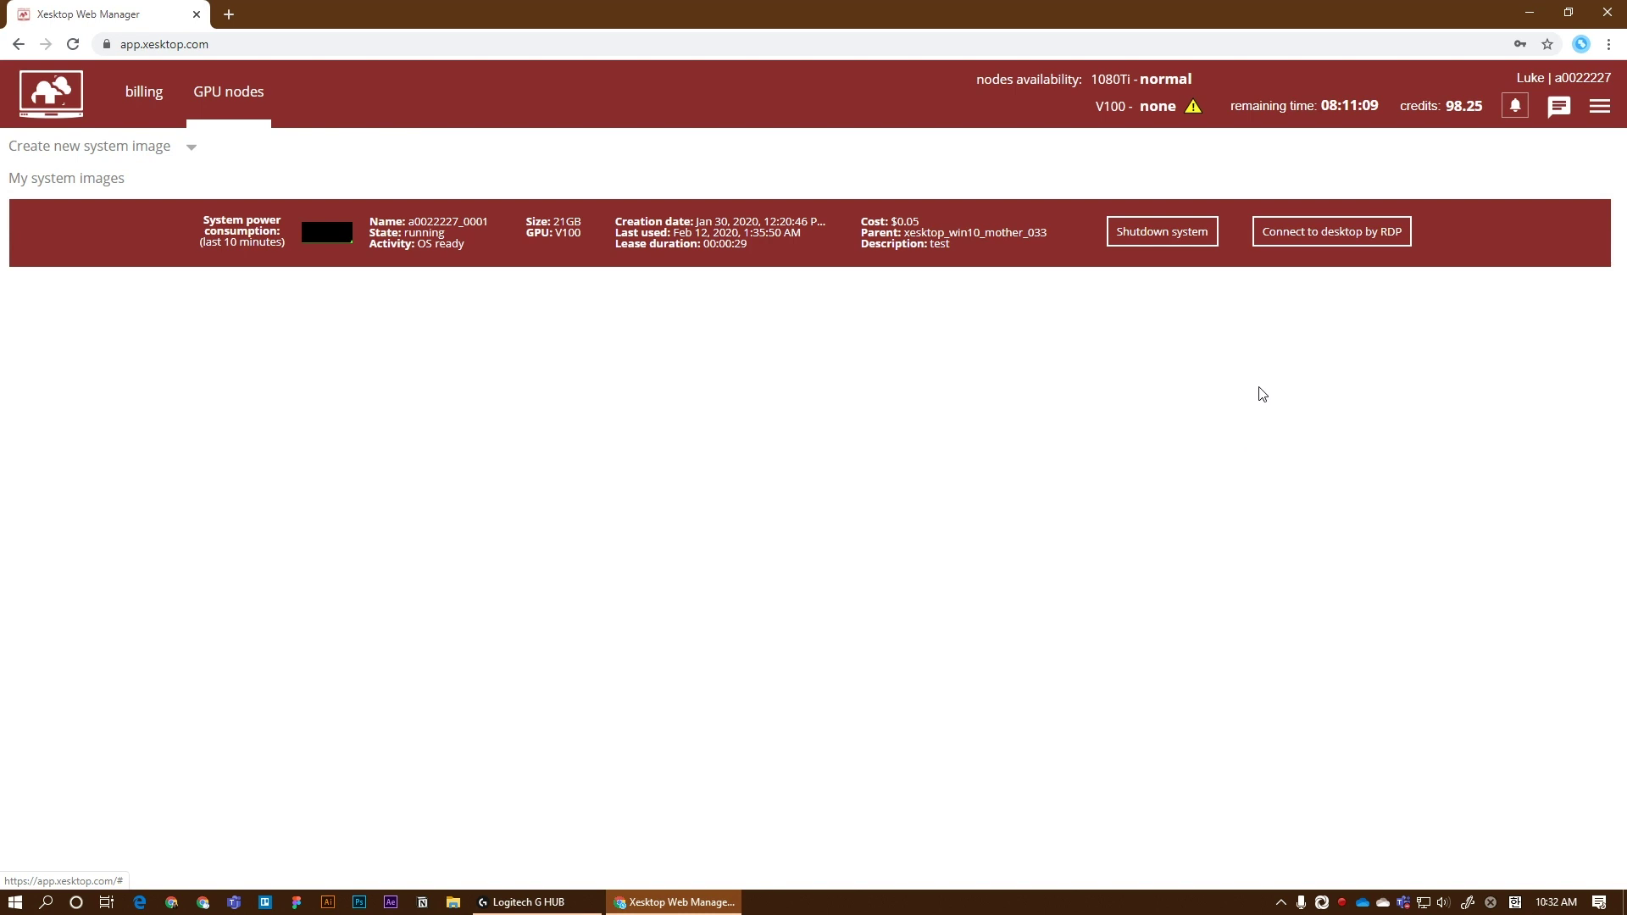
click(1332, 244)
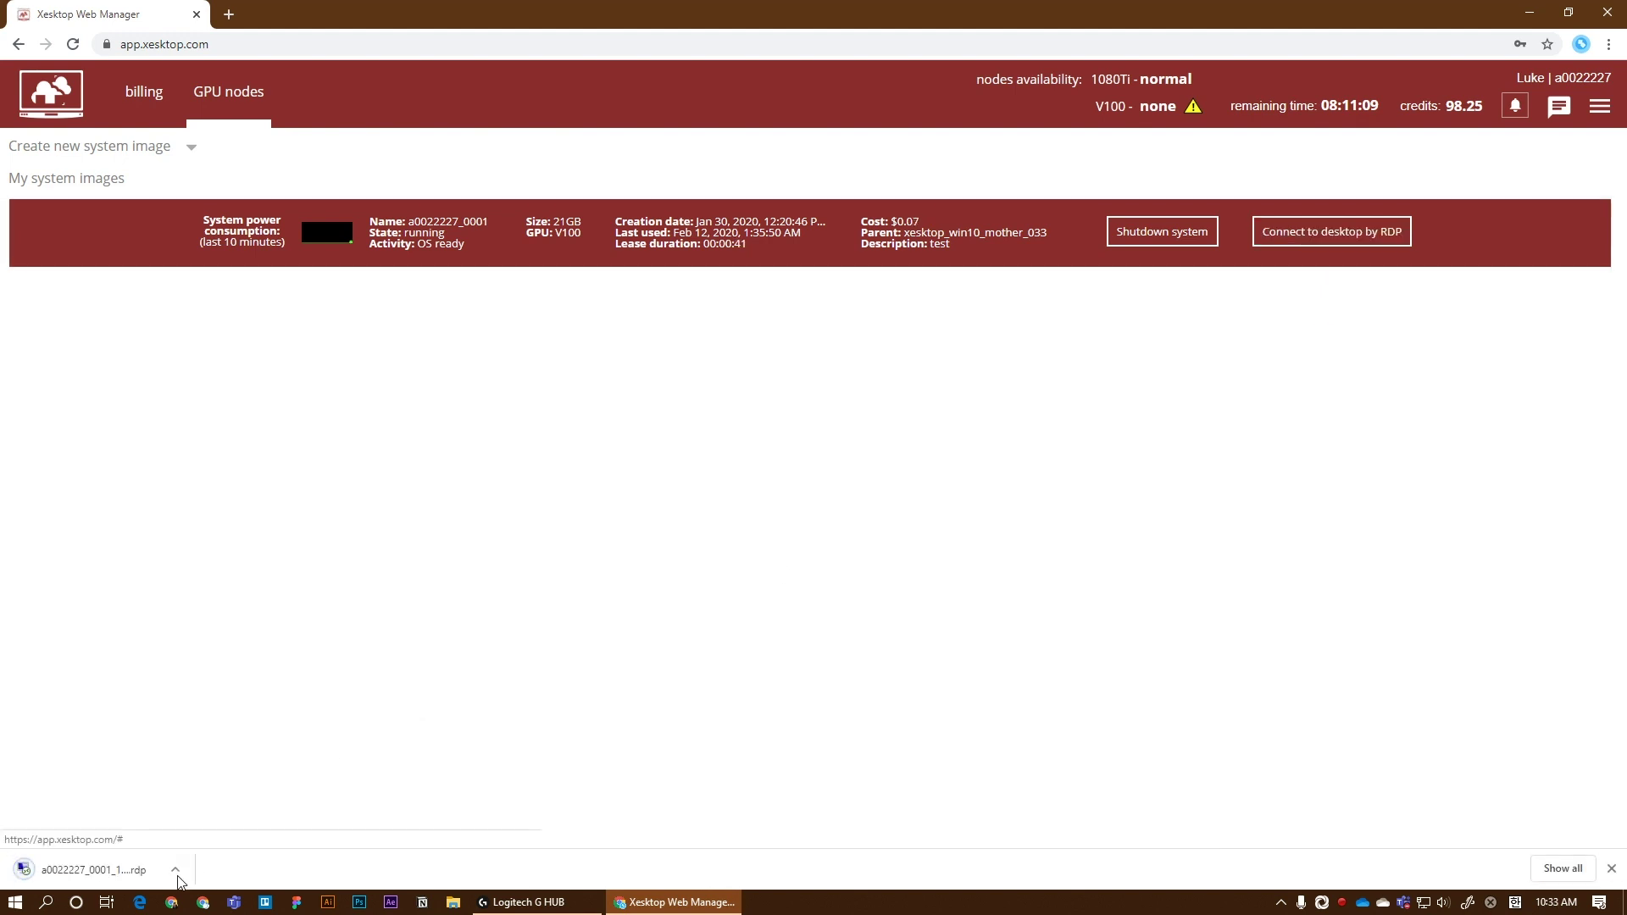
Step: Open the .rdp file and sign in with the account password, with Remember me unticked
click(123, 865)
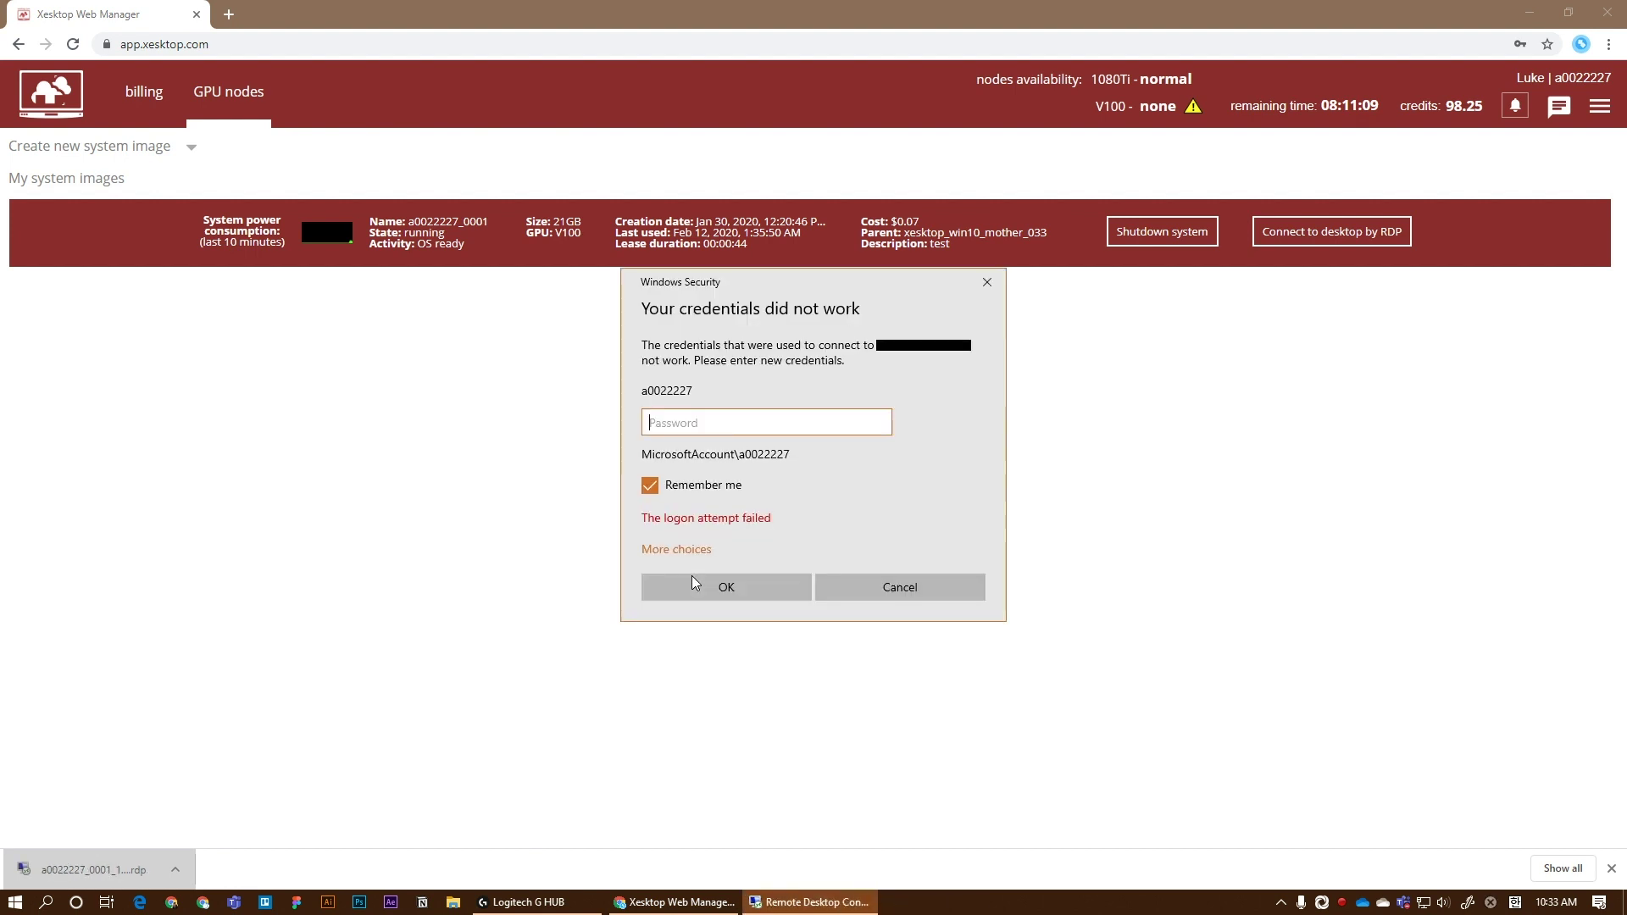
click(674, 492)
click(711, 423)
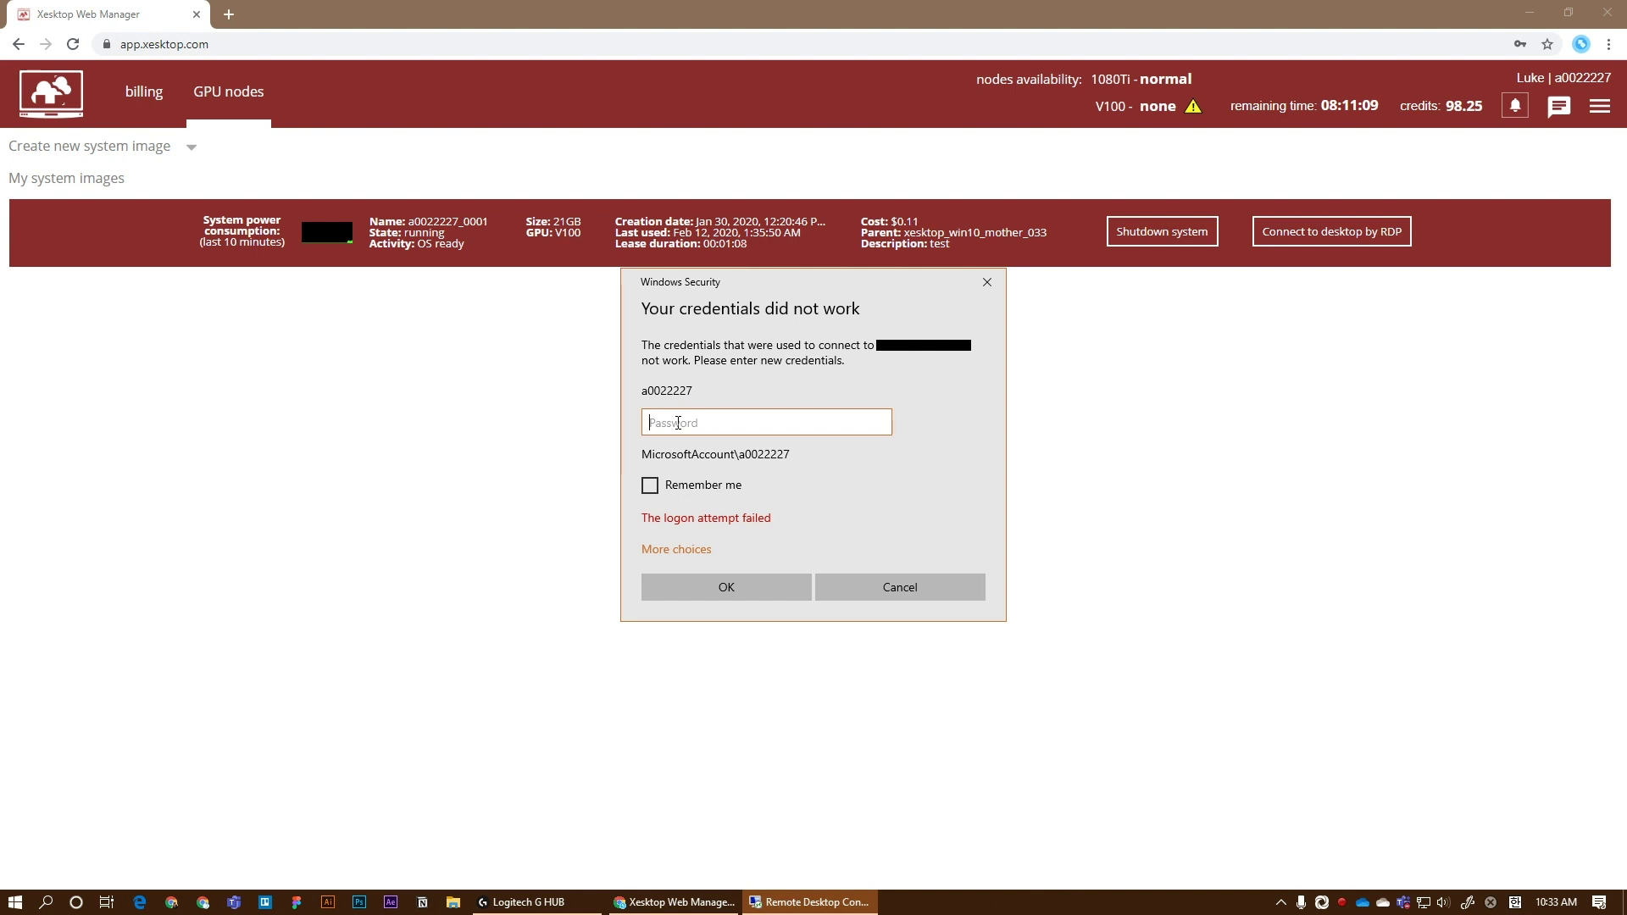
text(••••••••••)
click(730, 584)
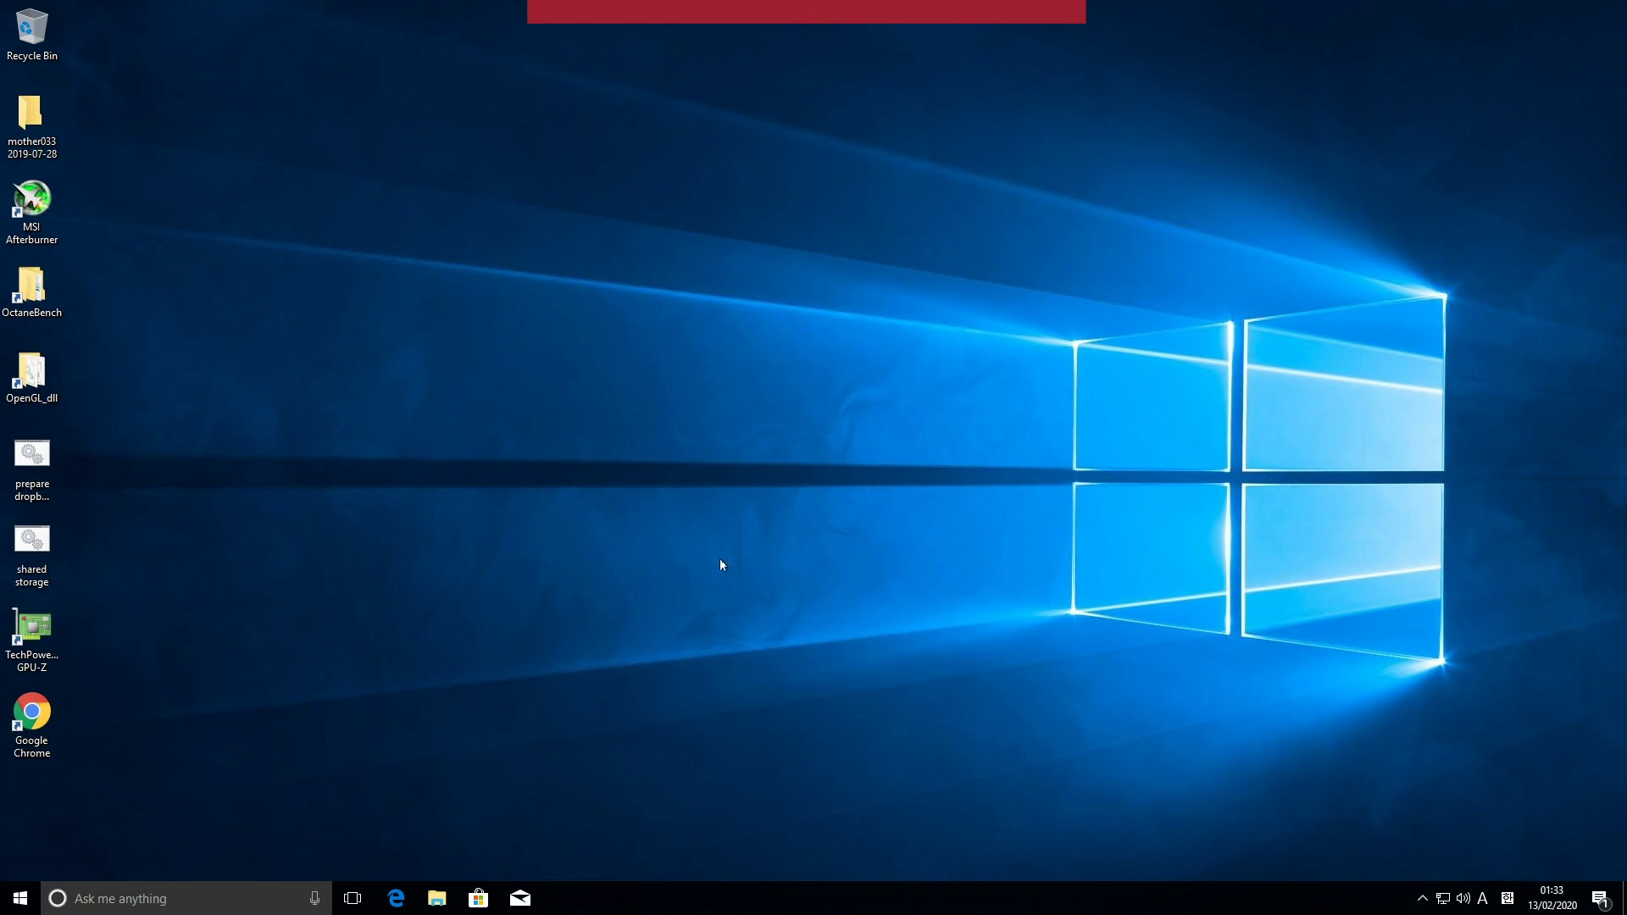
Step: Launch GPU-Z and confirm its GPU list shows eight Tesla V100-SXM2-16GB cards
double_click(39, 658)
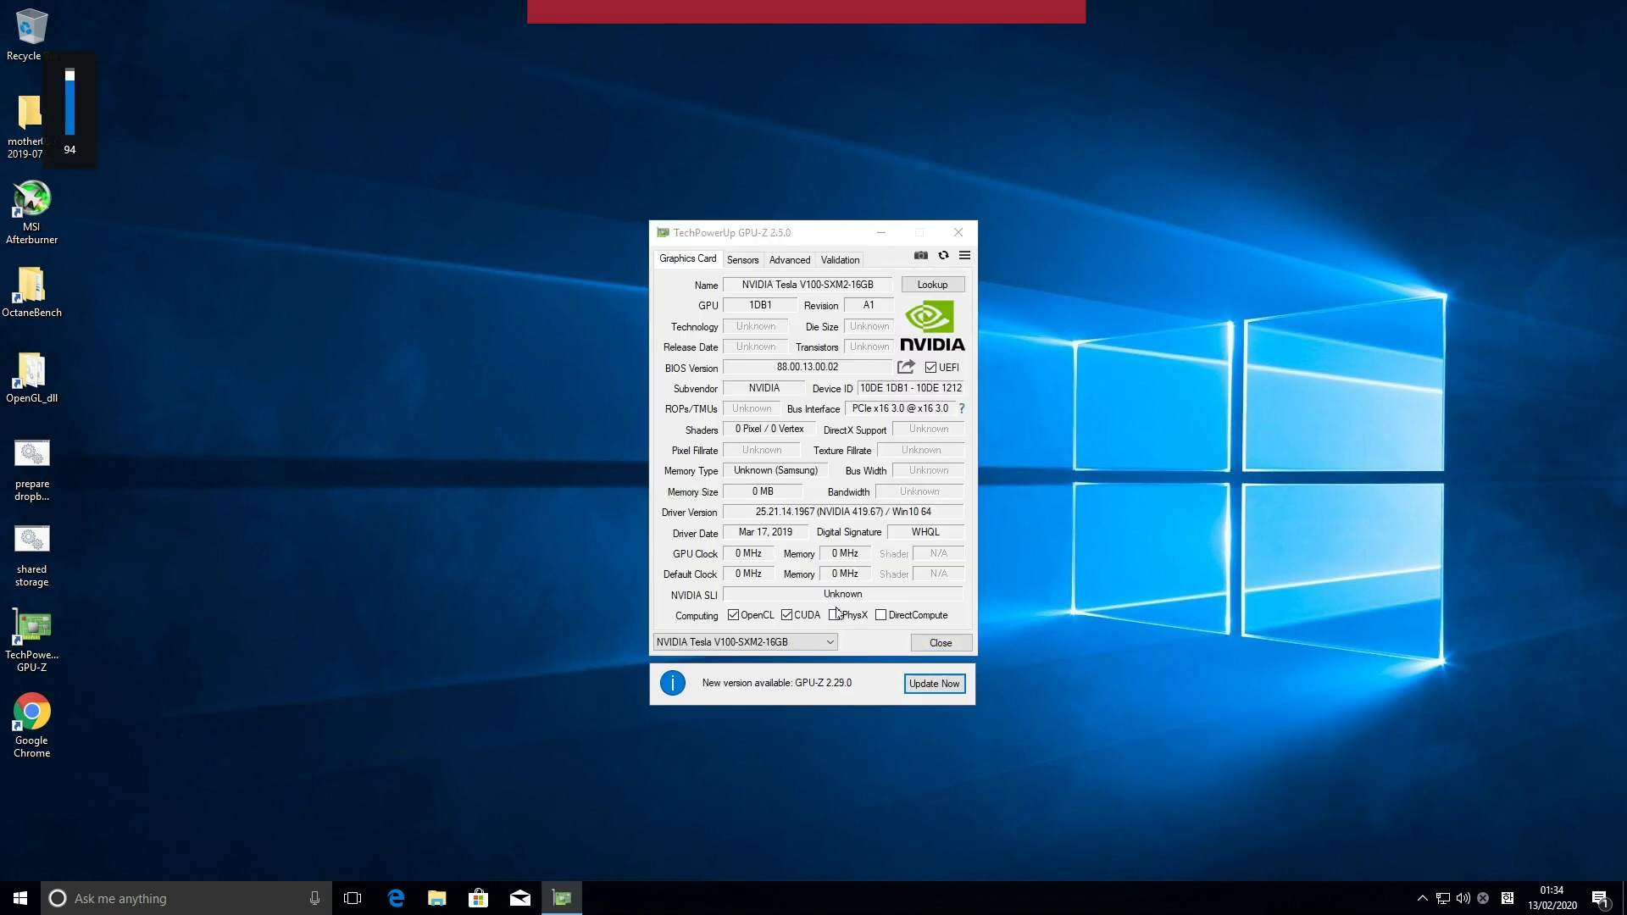
click(803, 641)
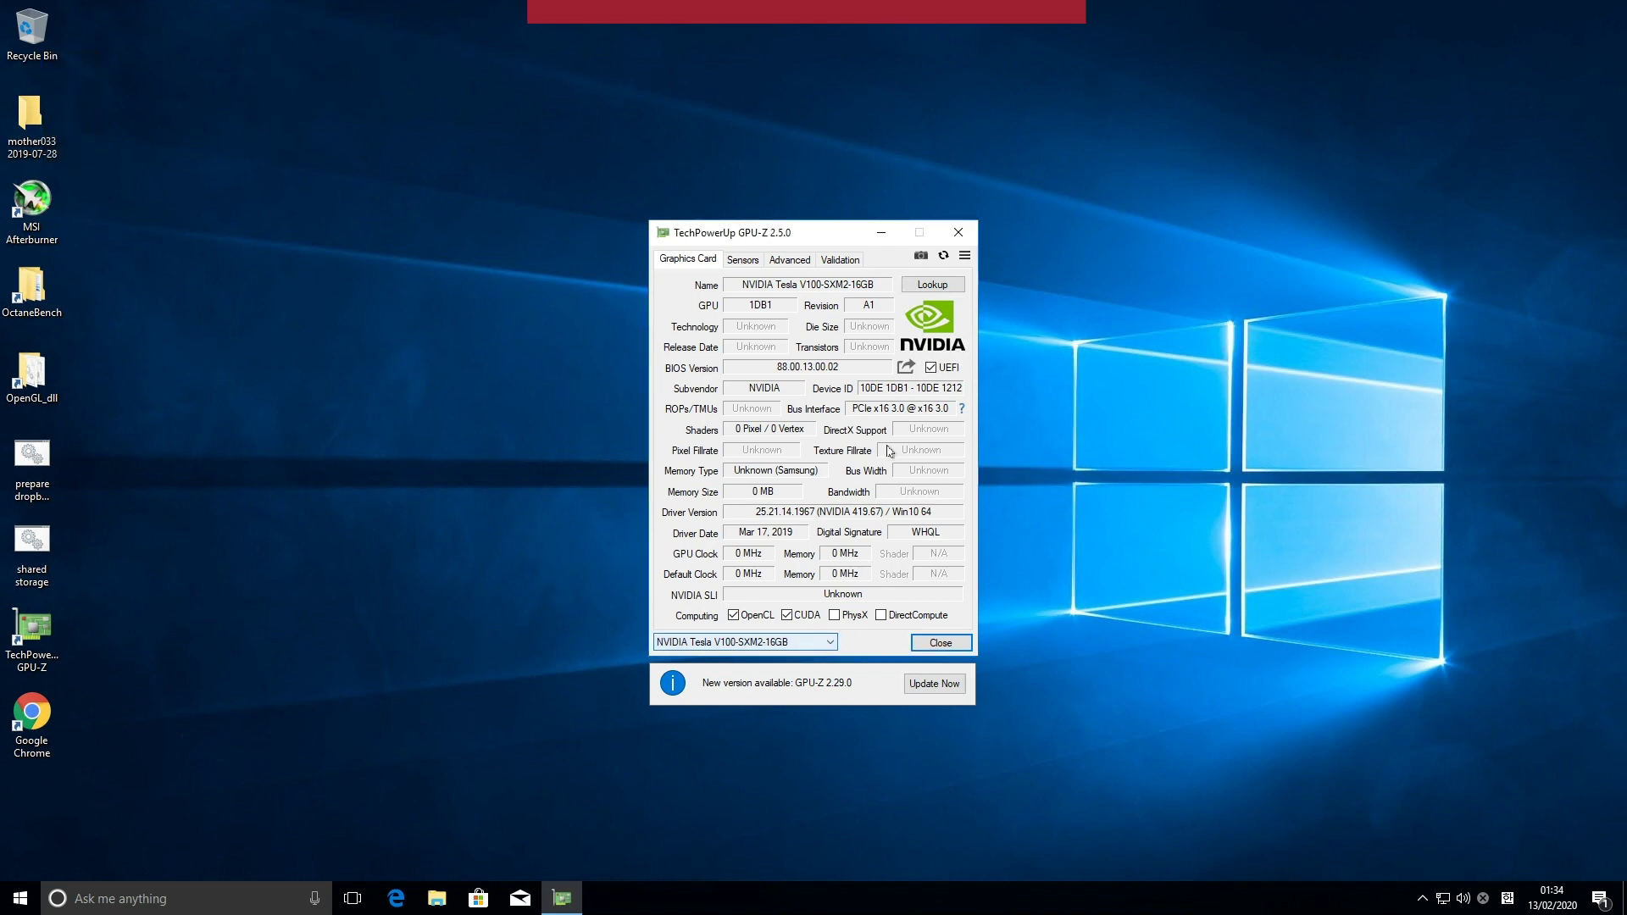
mouse_move(805, 293)
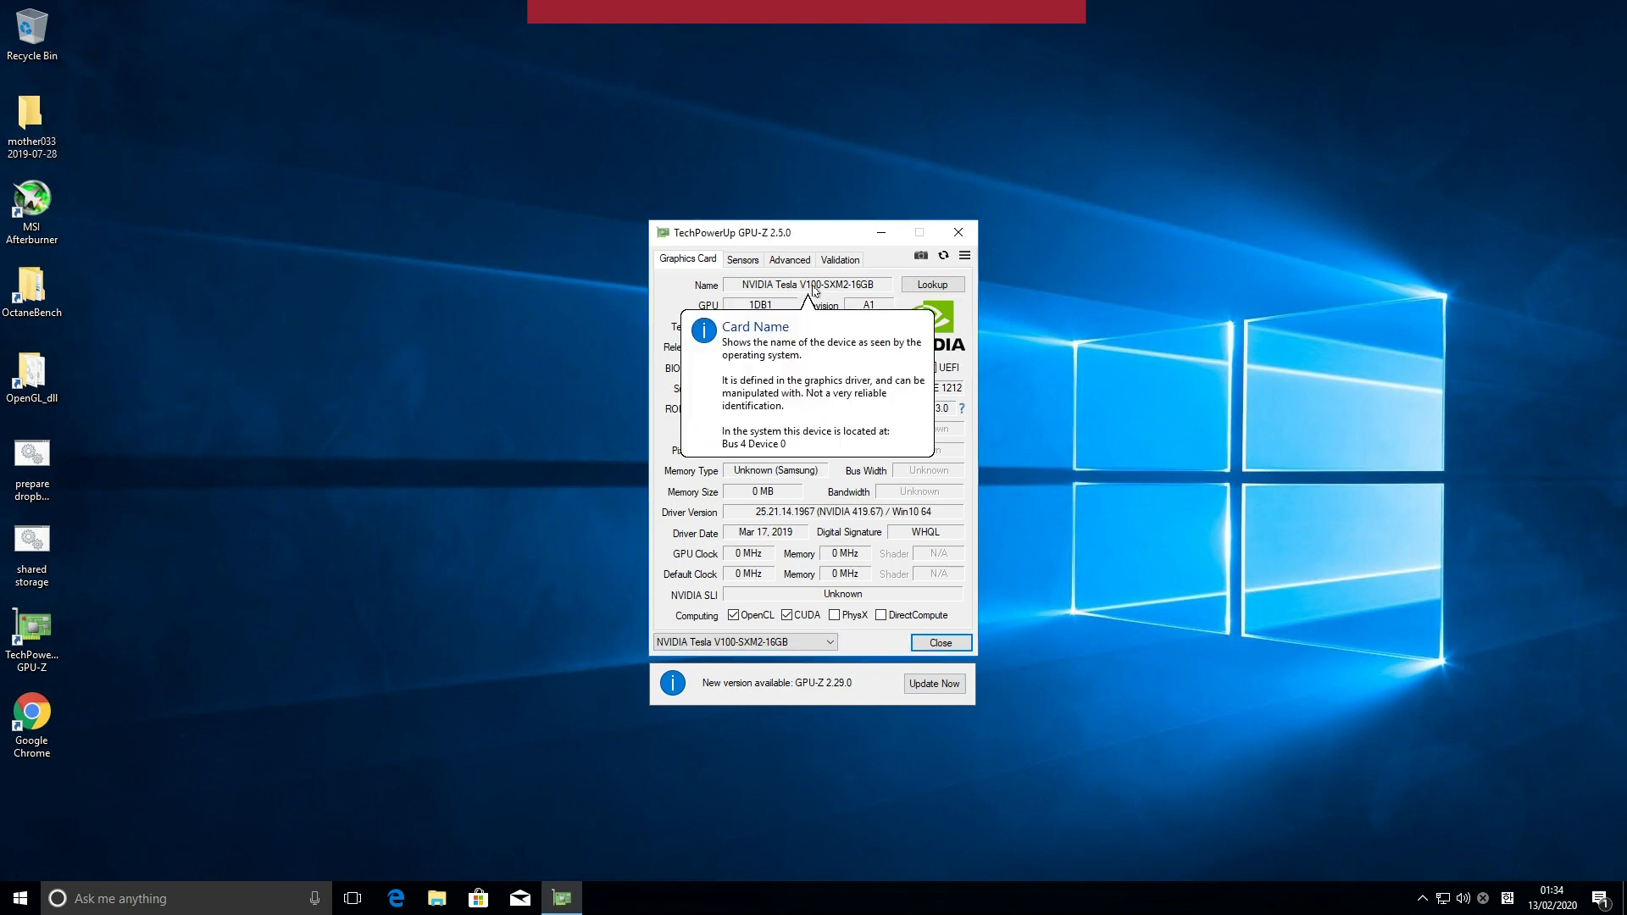
click(822, 646)
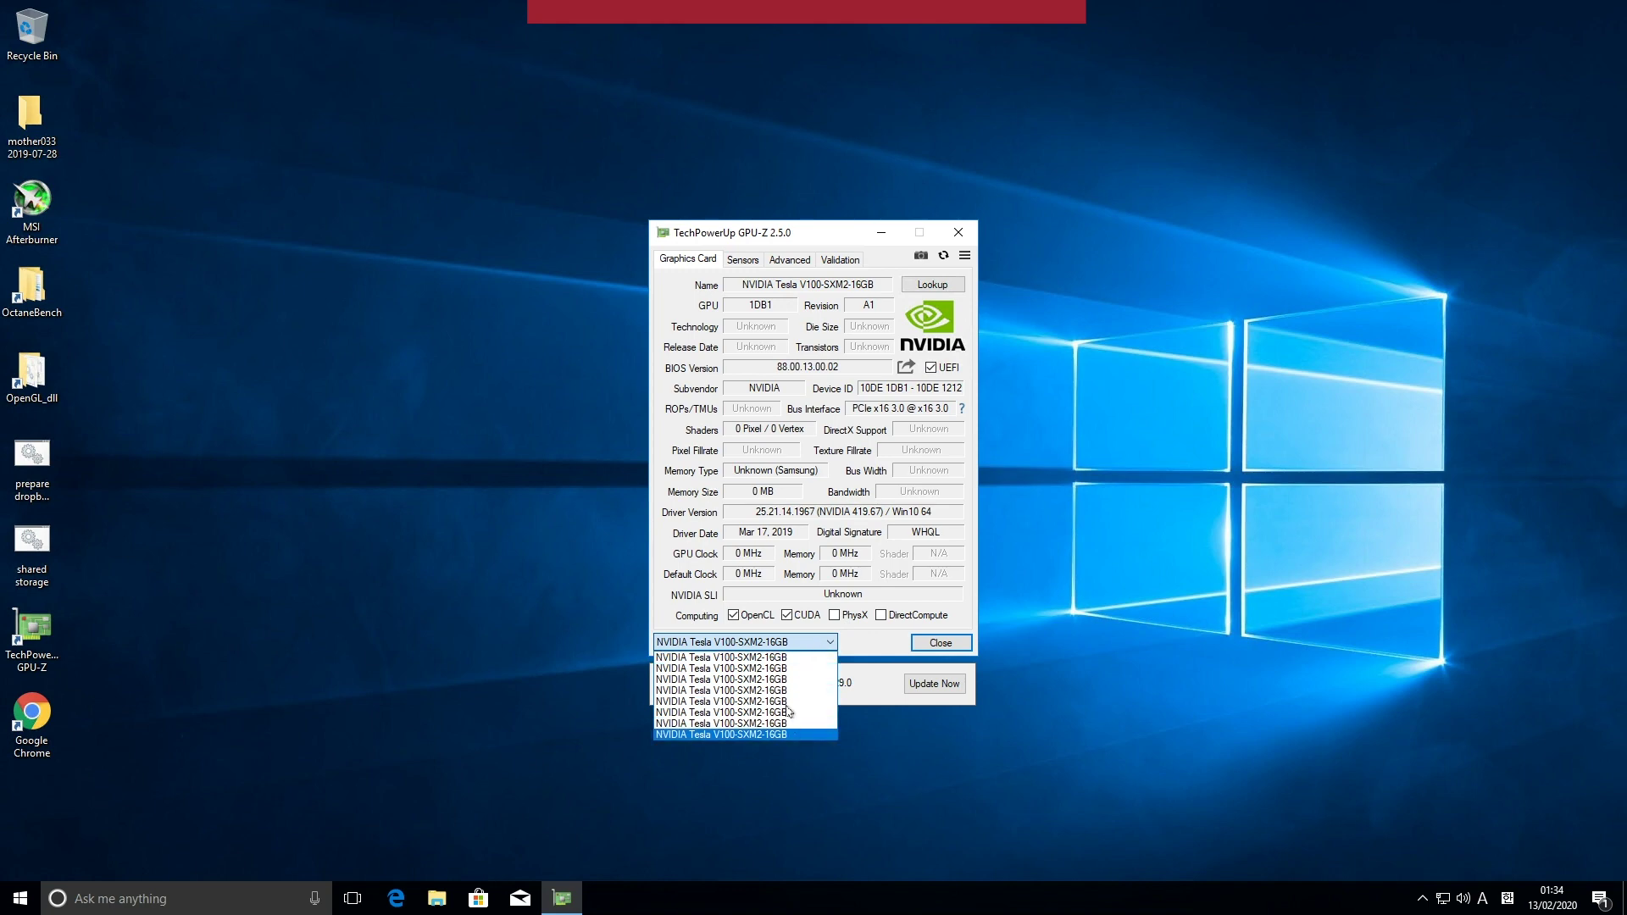
click(962, 656)
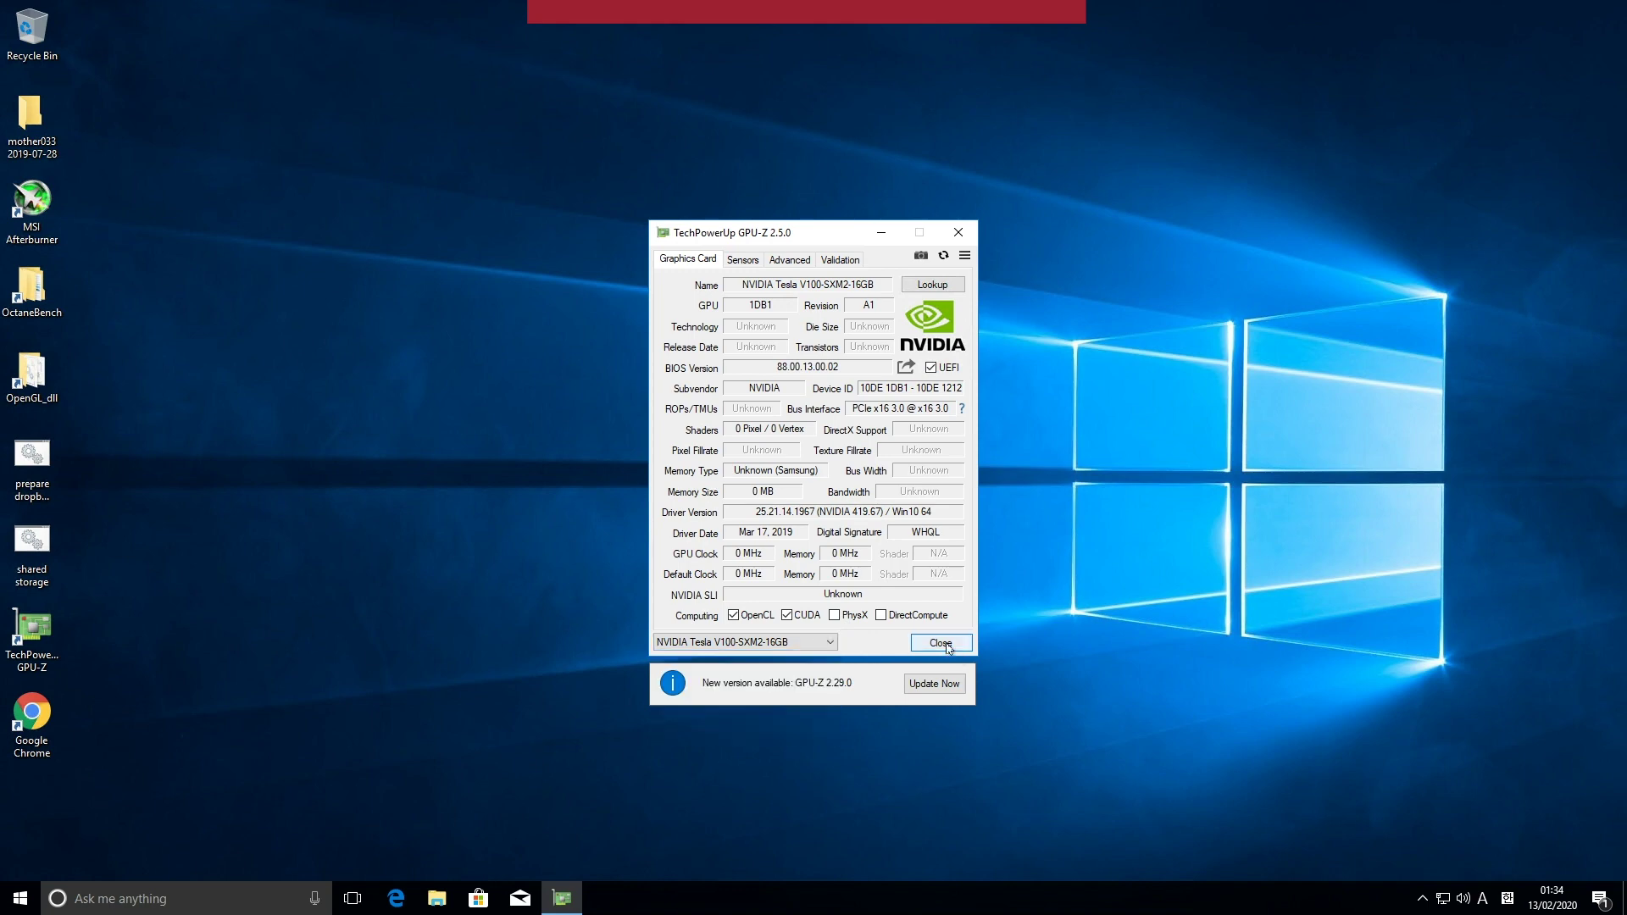
Step: Close GPU-Z and briefly show the hidden system tray icons
click(945, 646)
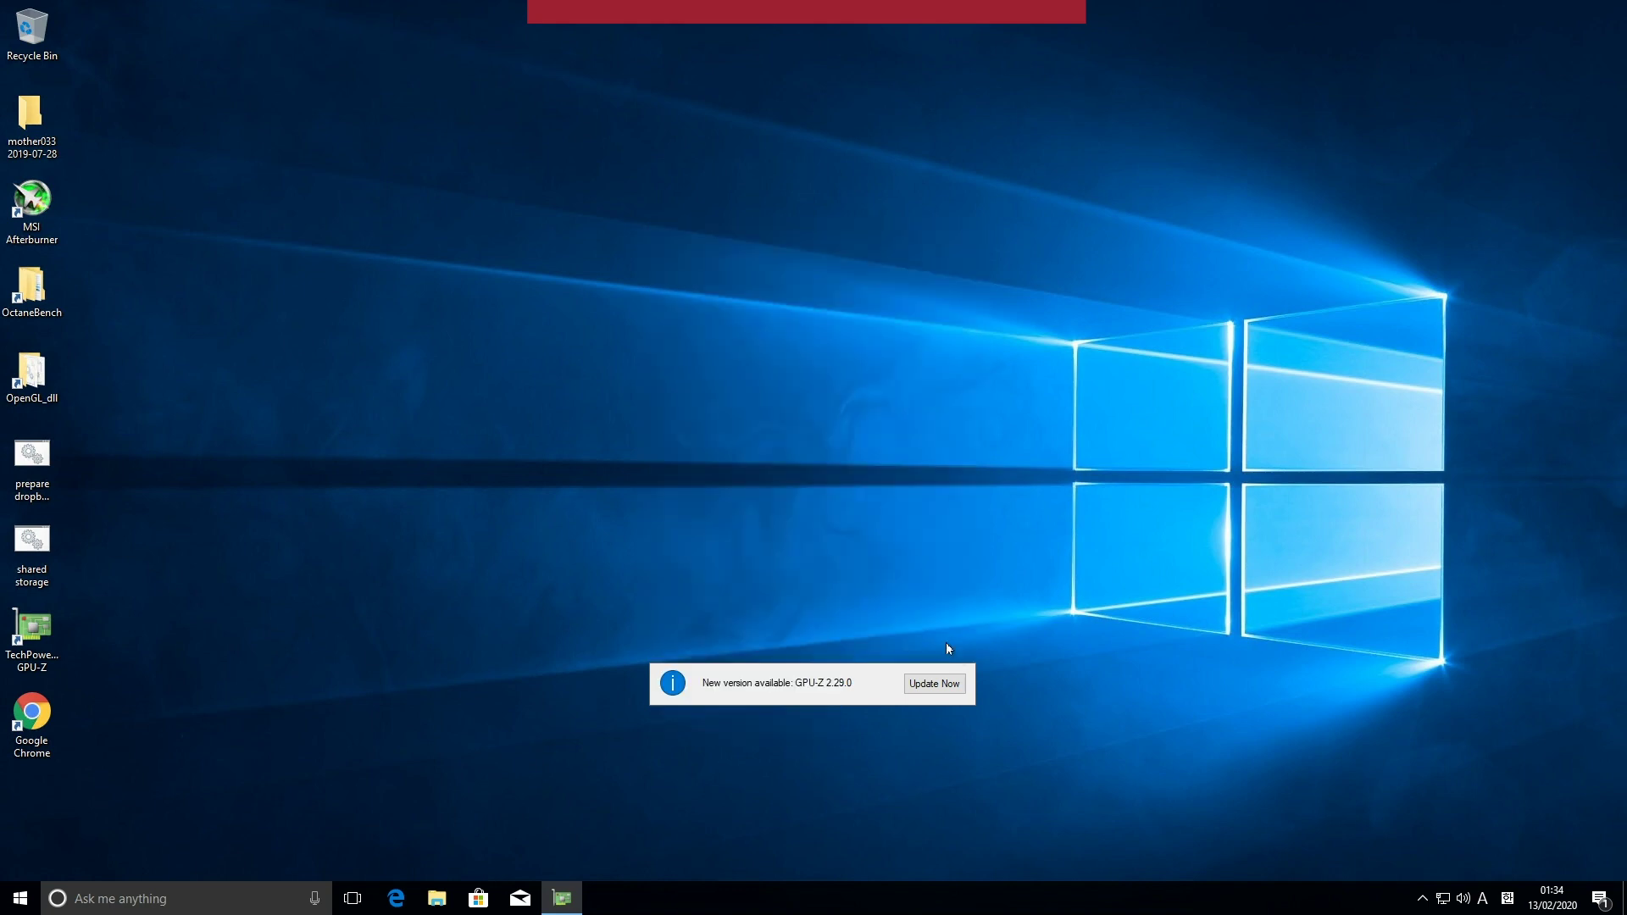
click(1423, 898)
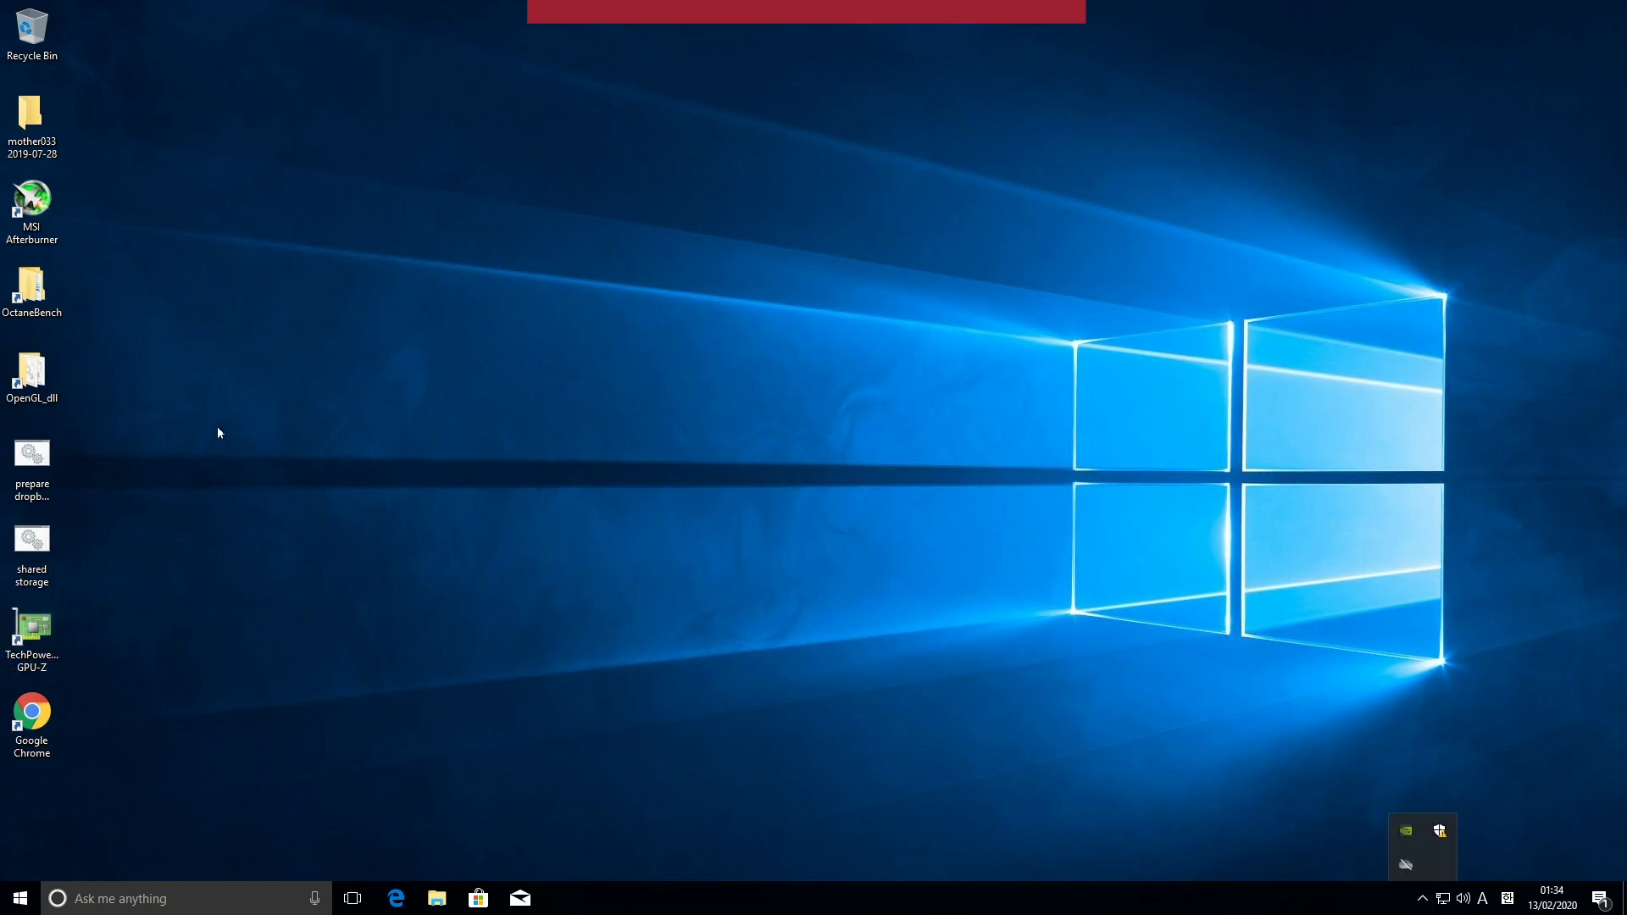
click(46, 214)
Step: Start MSI Afterburner and check its per-GPU readouts among the tray icons
click(47, 215)
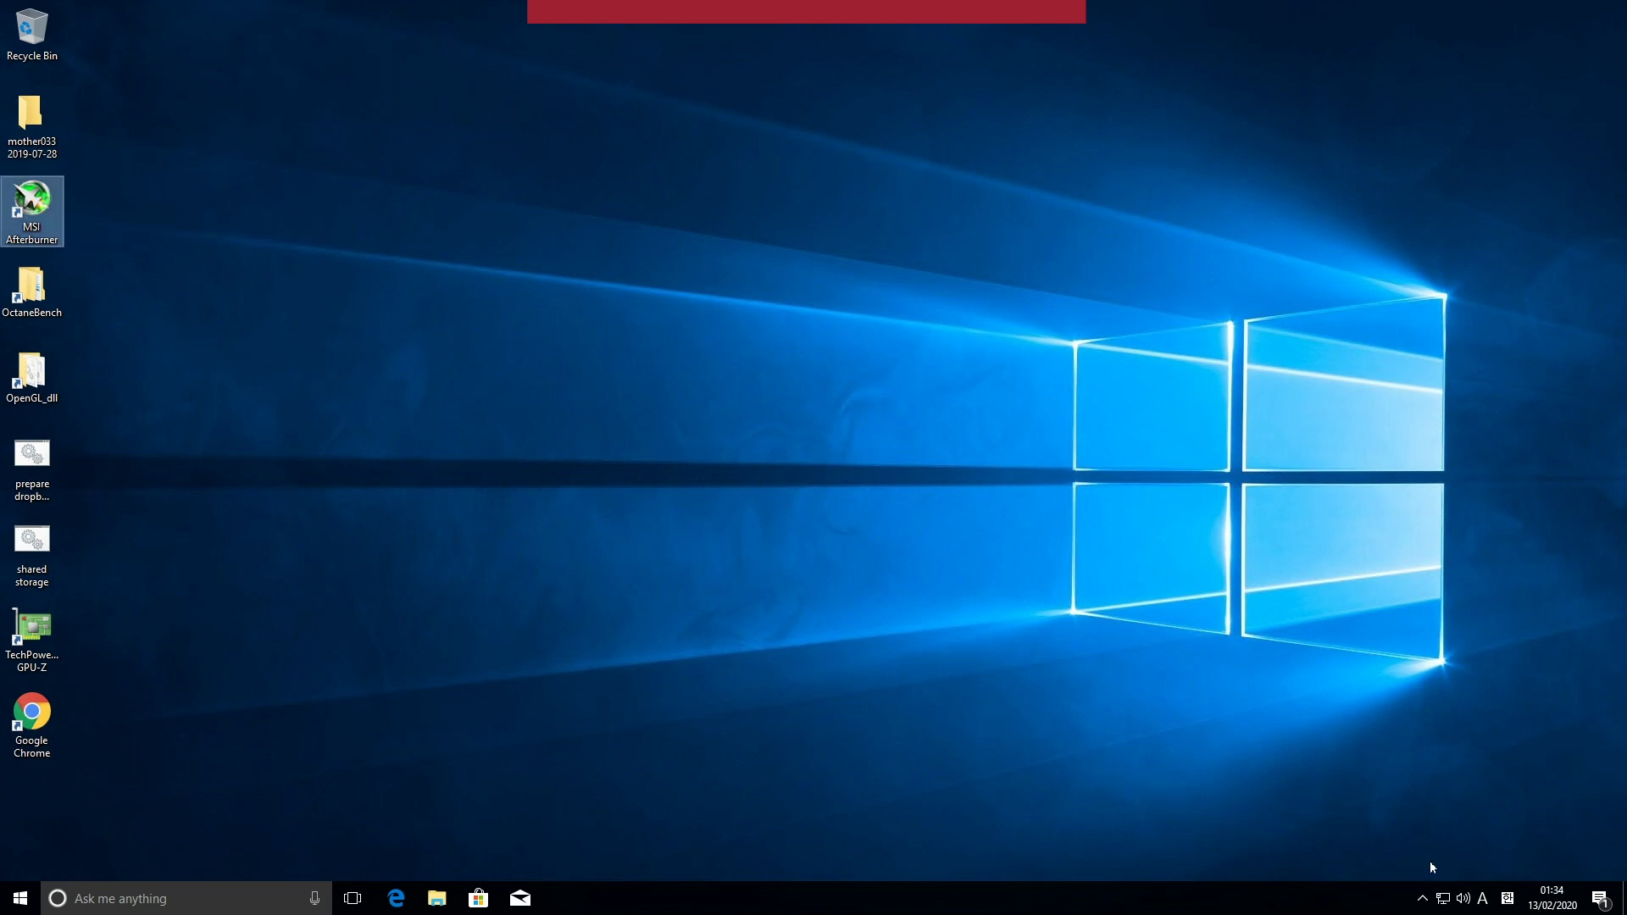
click(1427, 897)
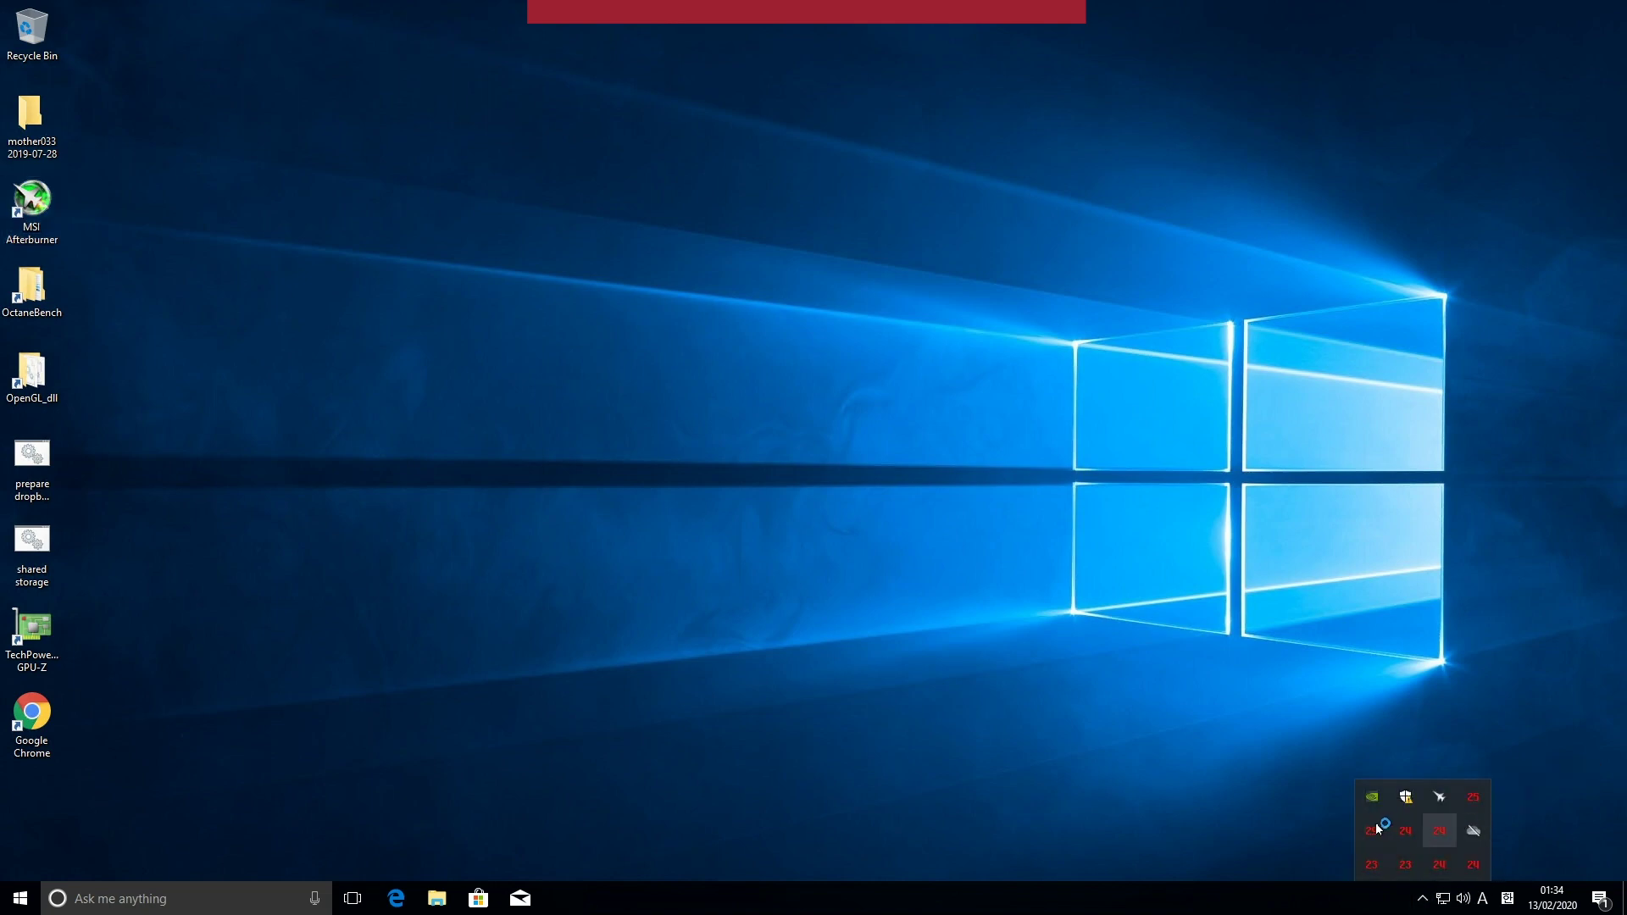
click(400, 745)
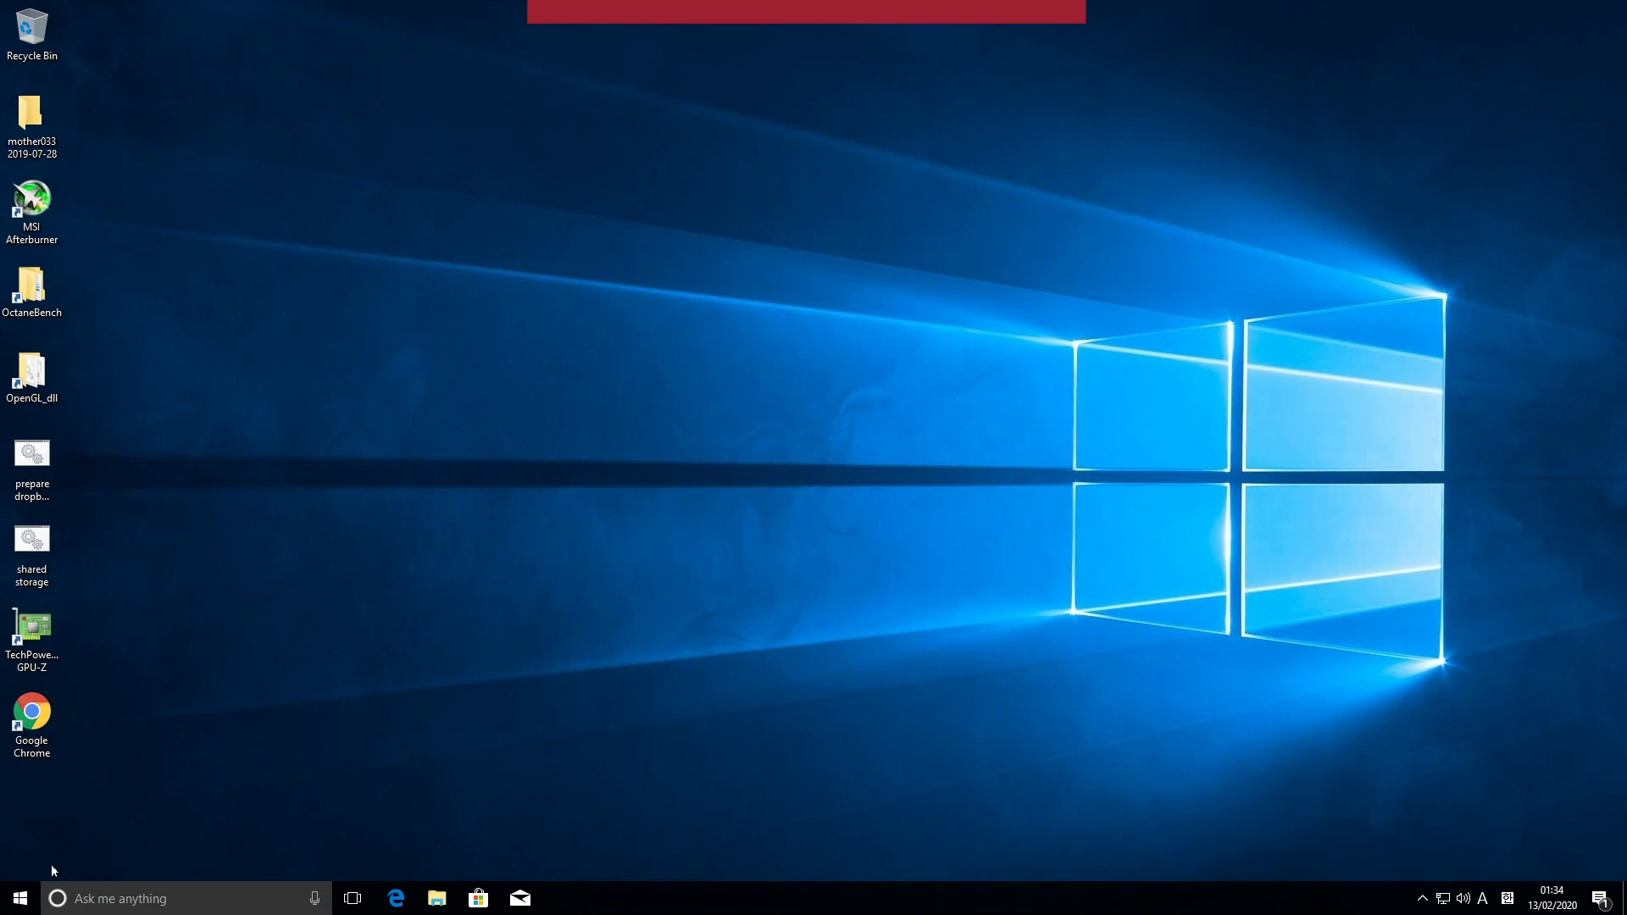
Step: Disconnect the RDP session and shut down the V100 node, stopping its lease
click(1027, 22)
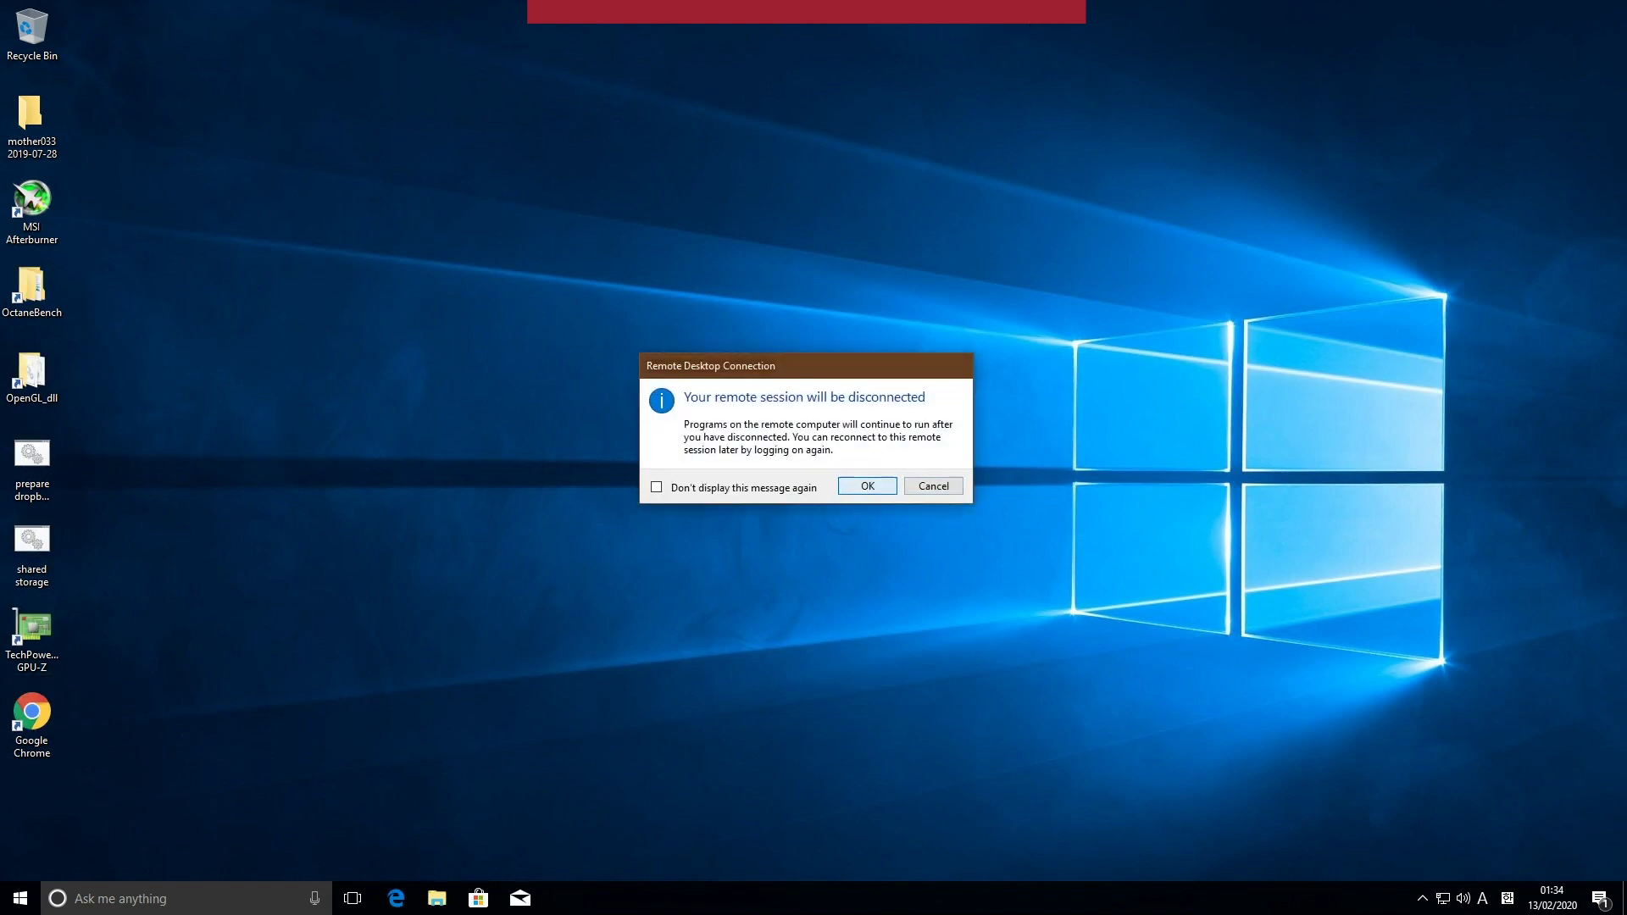
click(873, 487)
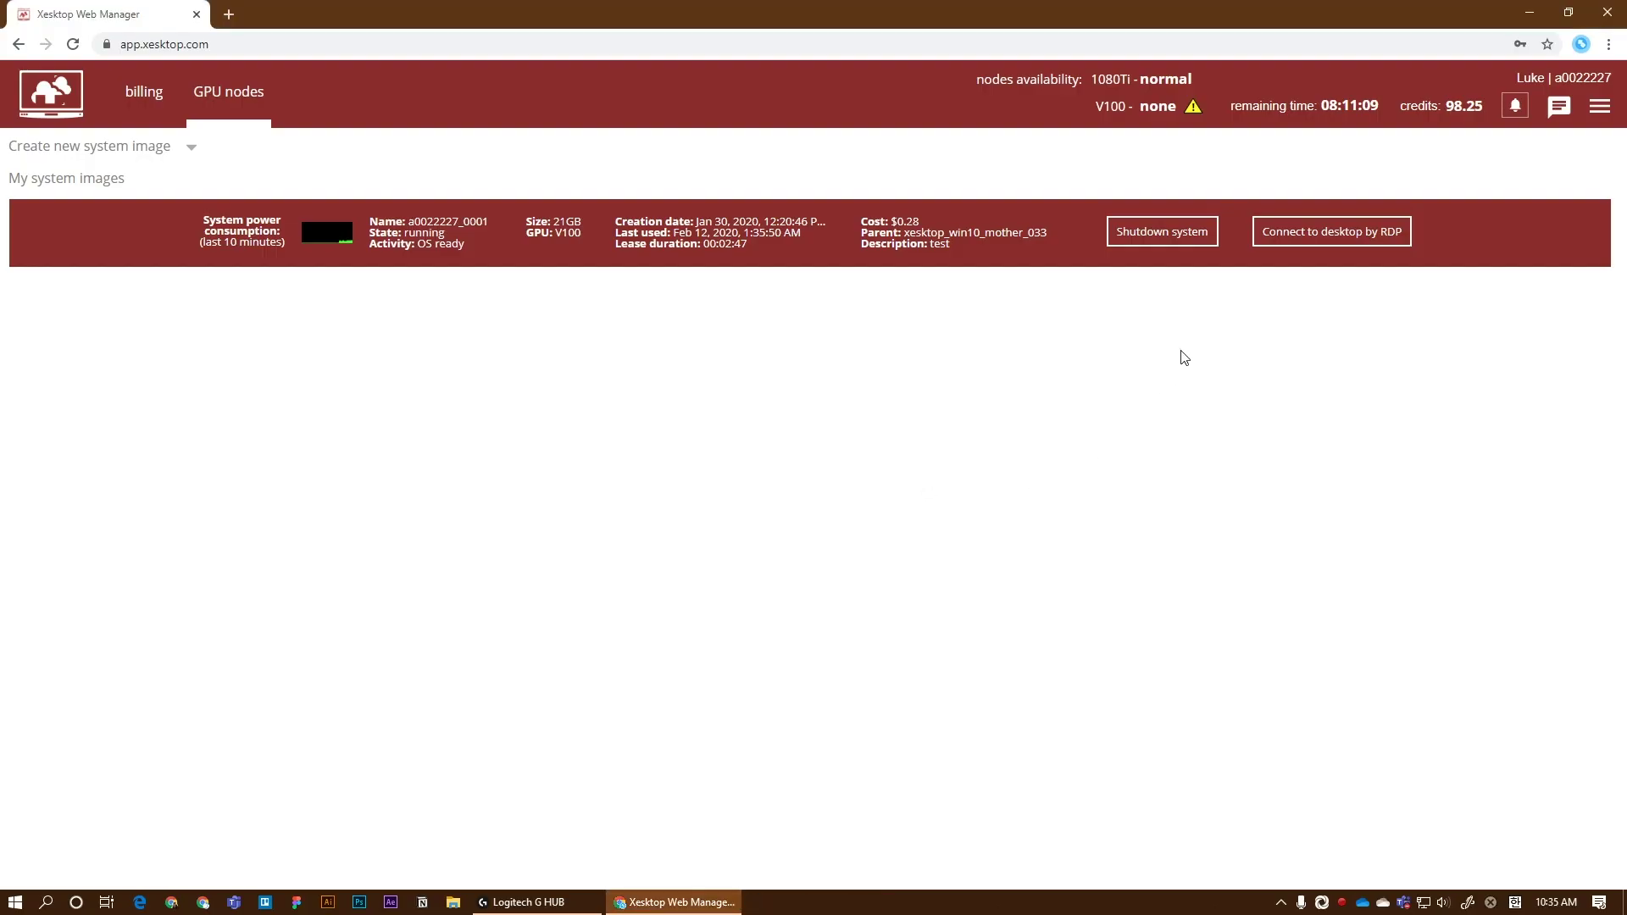
click(1166, 237)
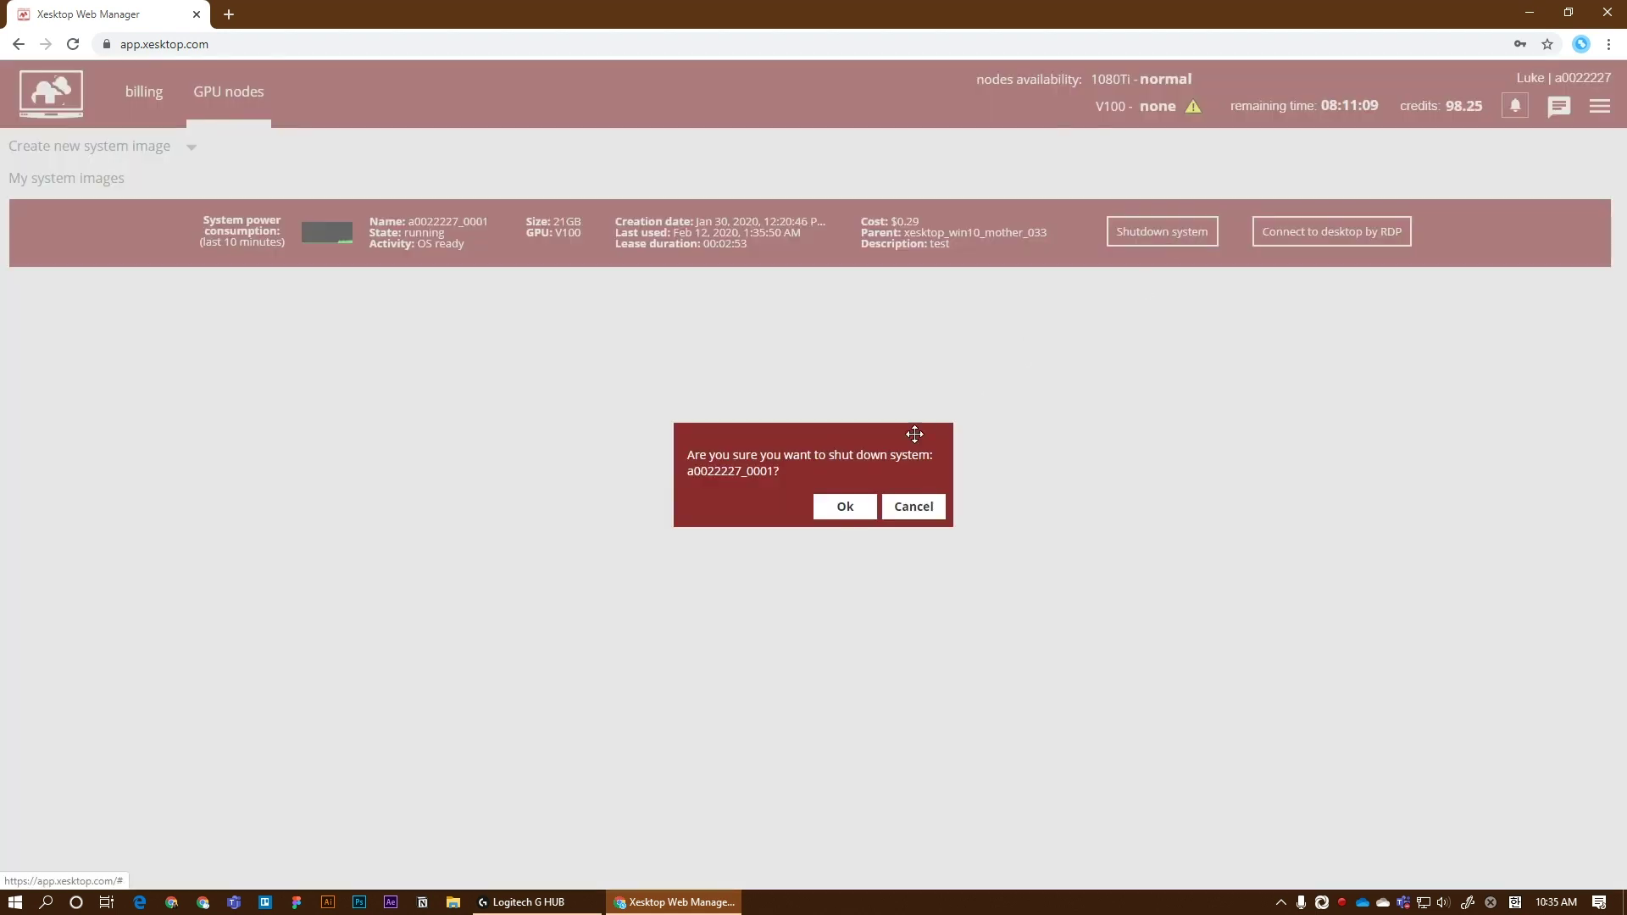
click(843, 508)
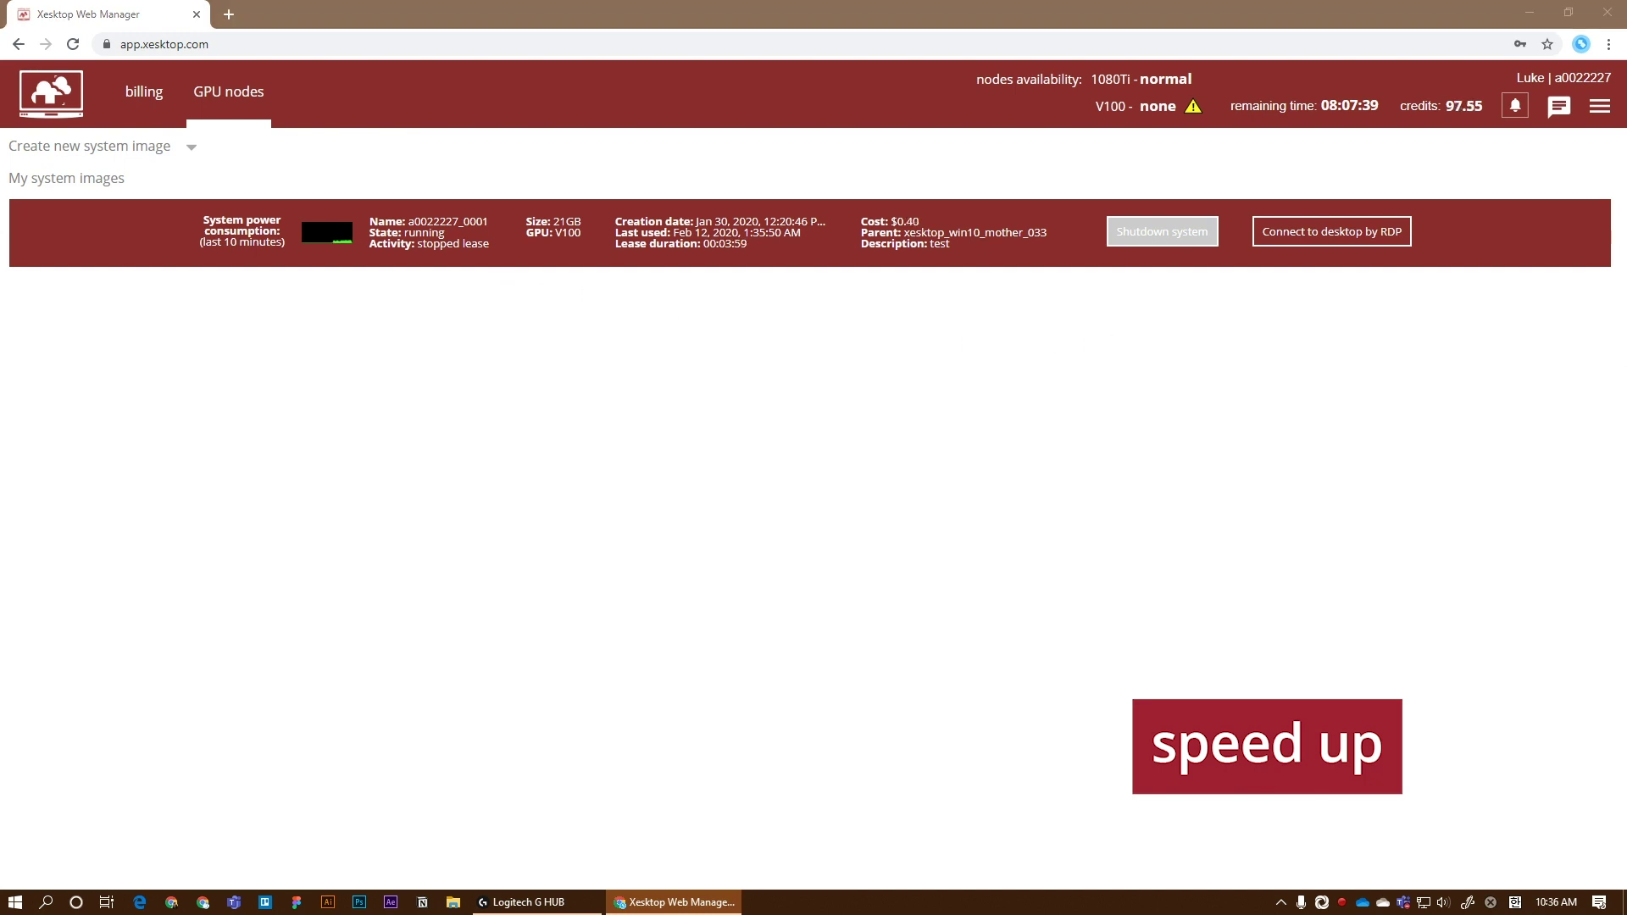
Step: Refresh the image list and boot the saved image on a GTX 1080Ti node
right_click(1020, 261)
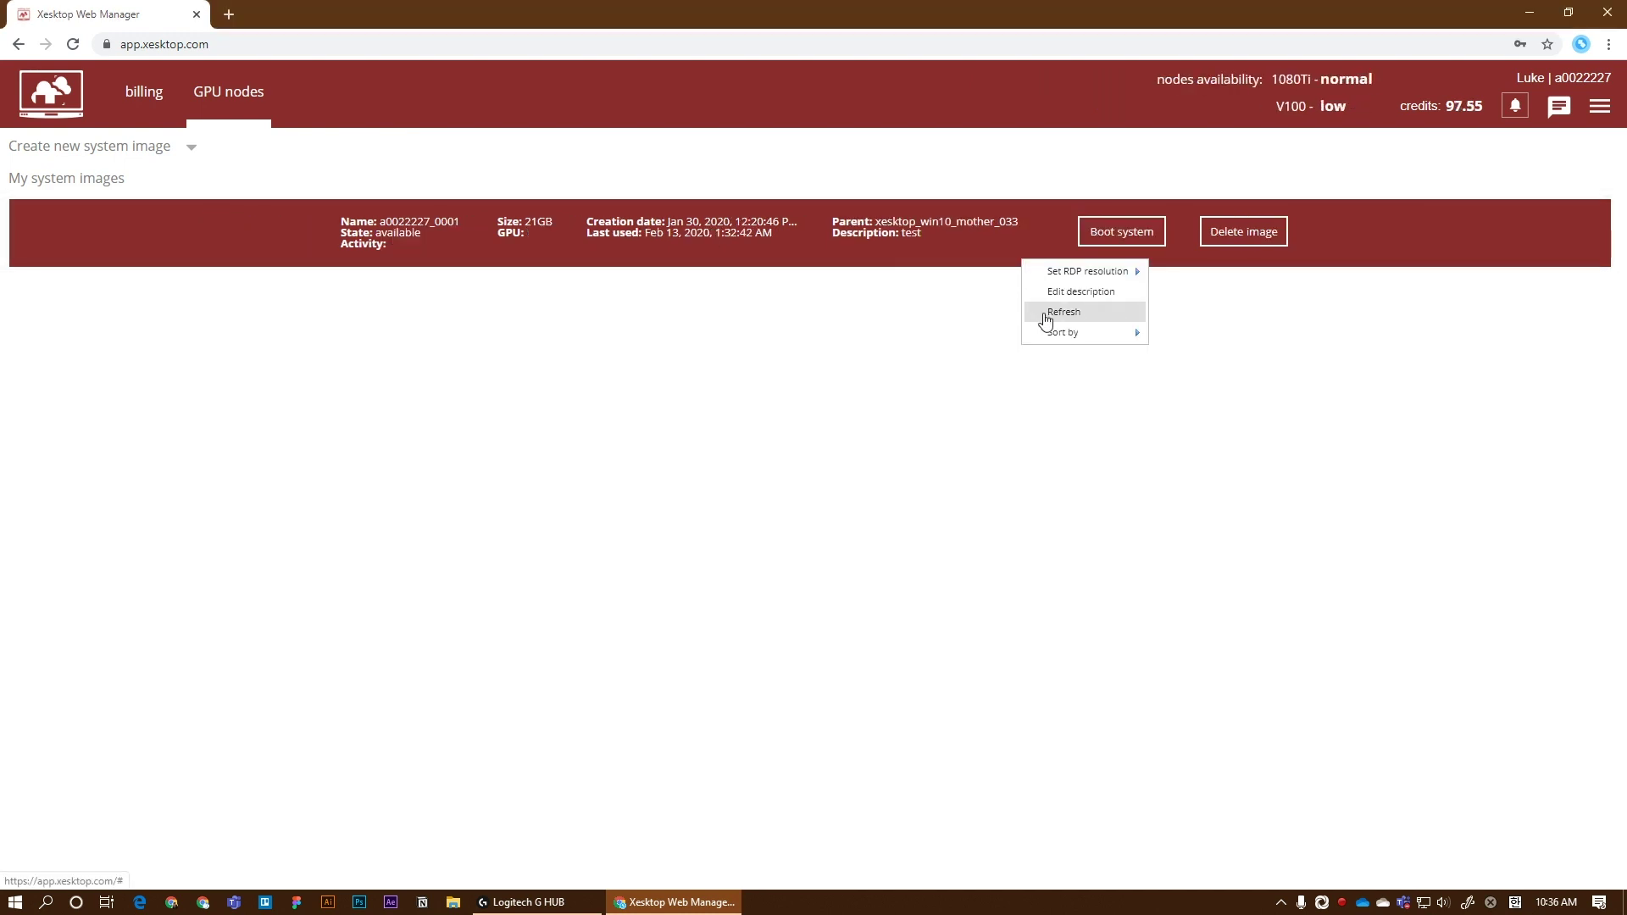
click(1045, 314)
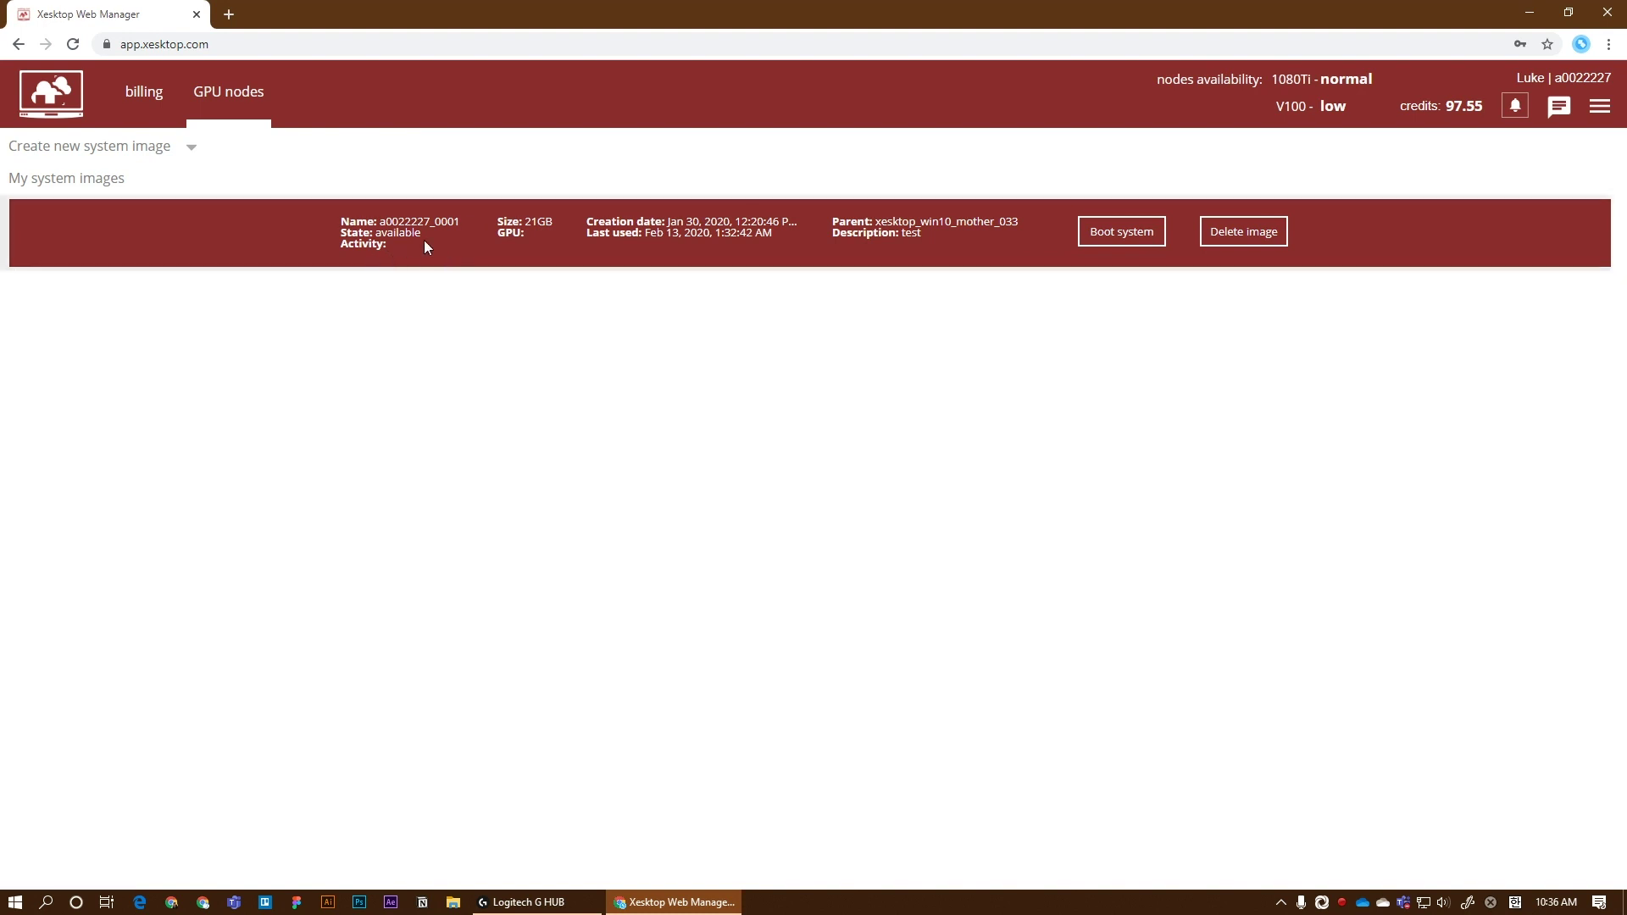
click(192, 151)
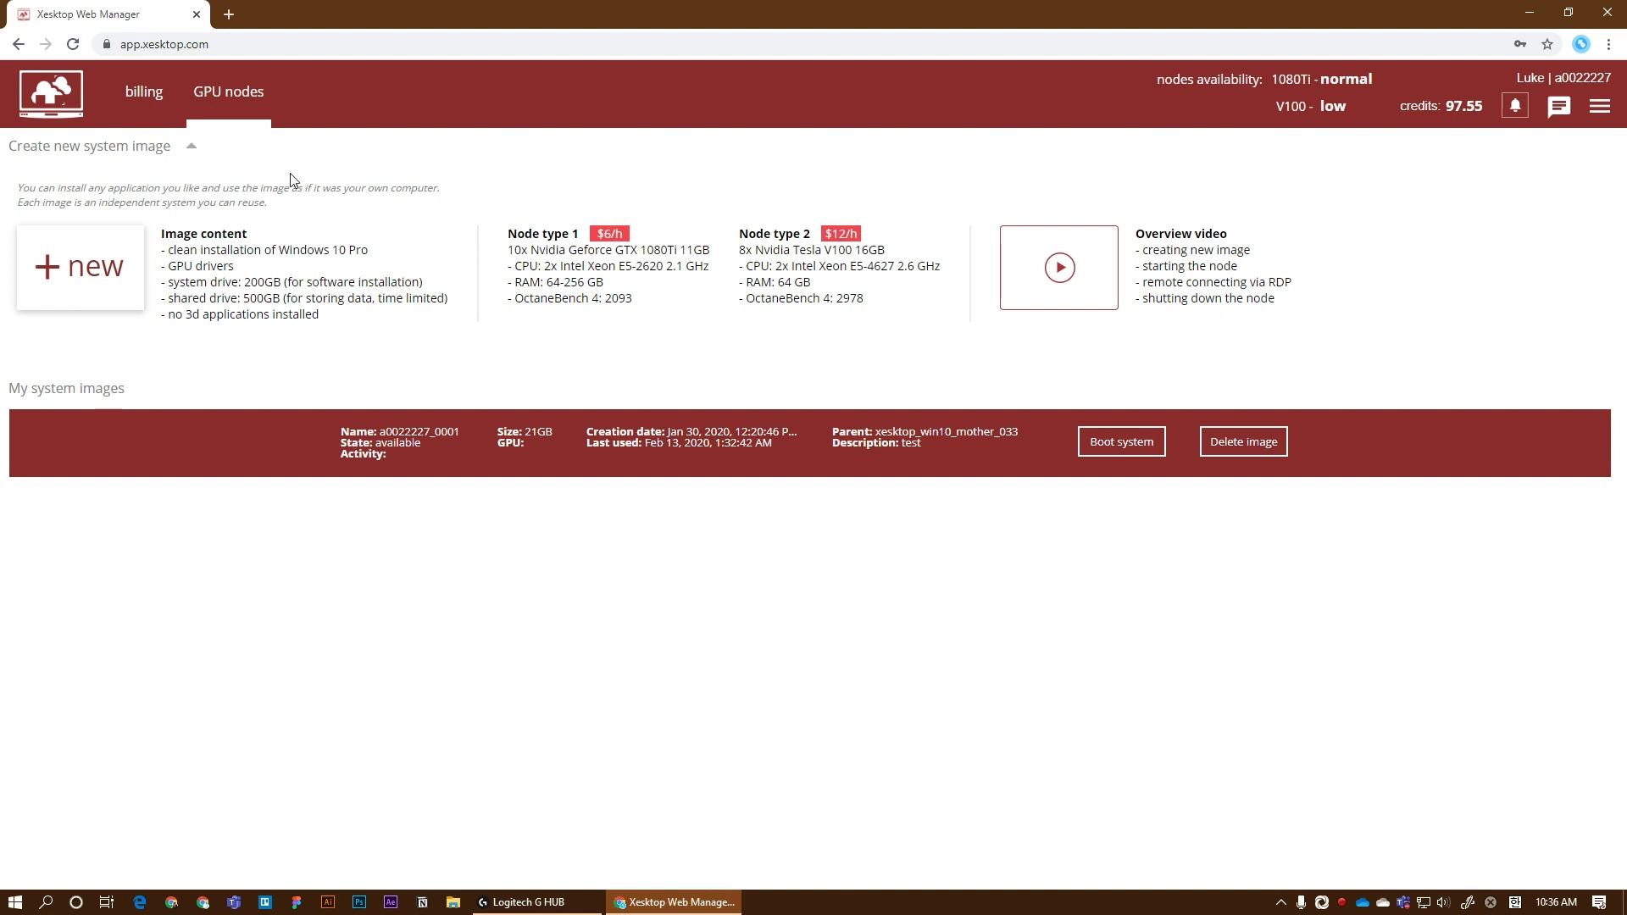
click(192, 146)
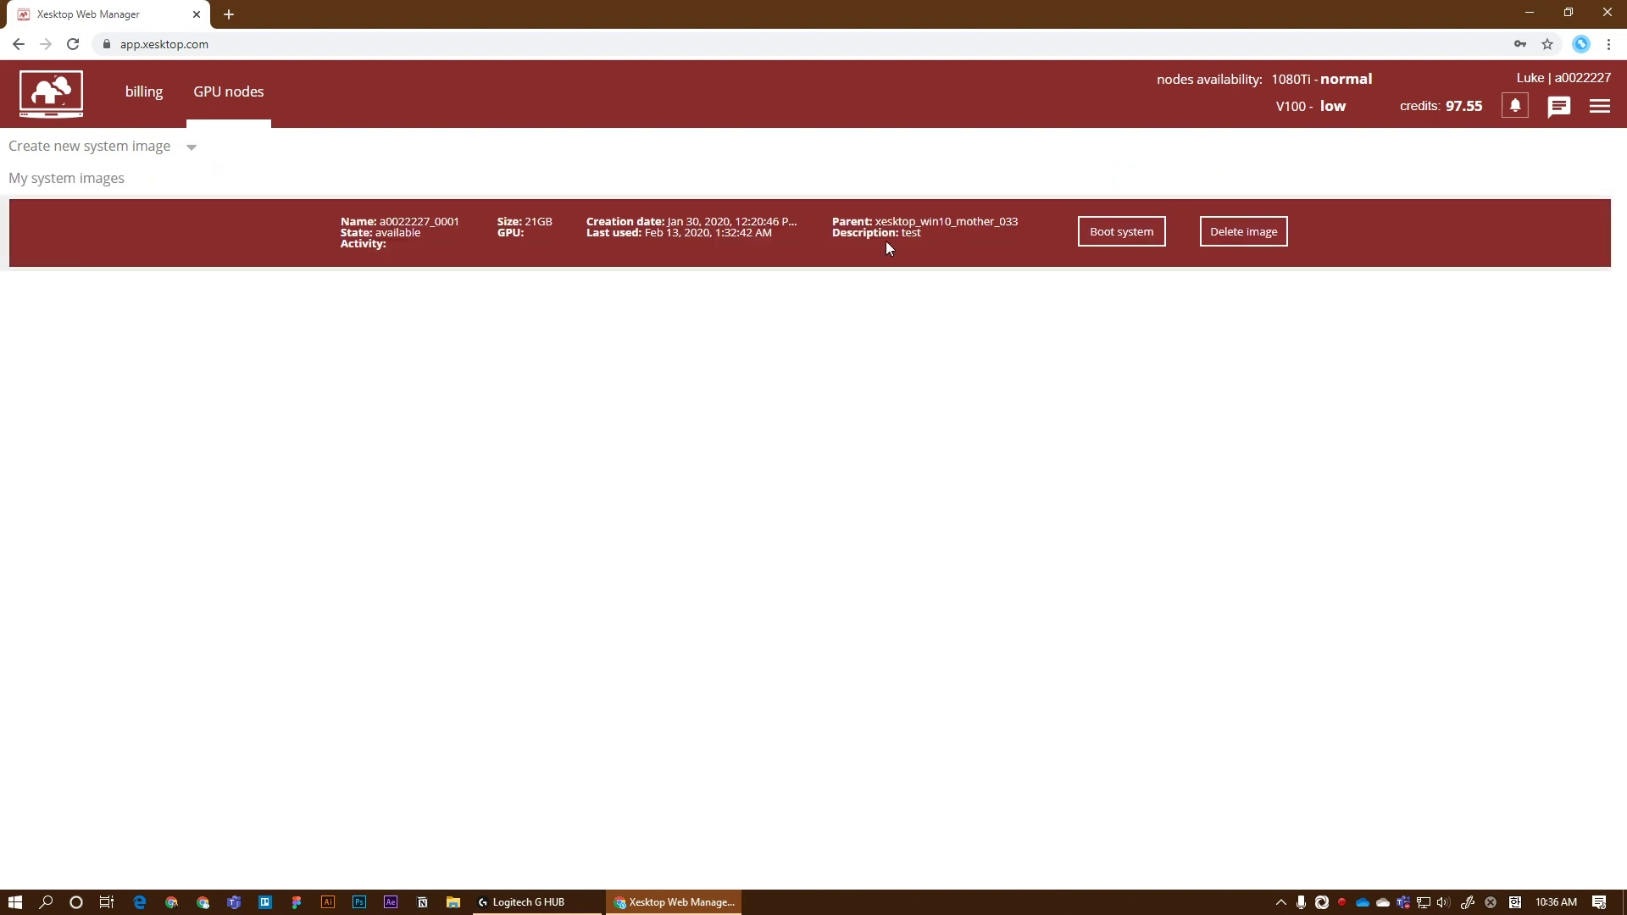
click(1093, 232)
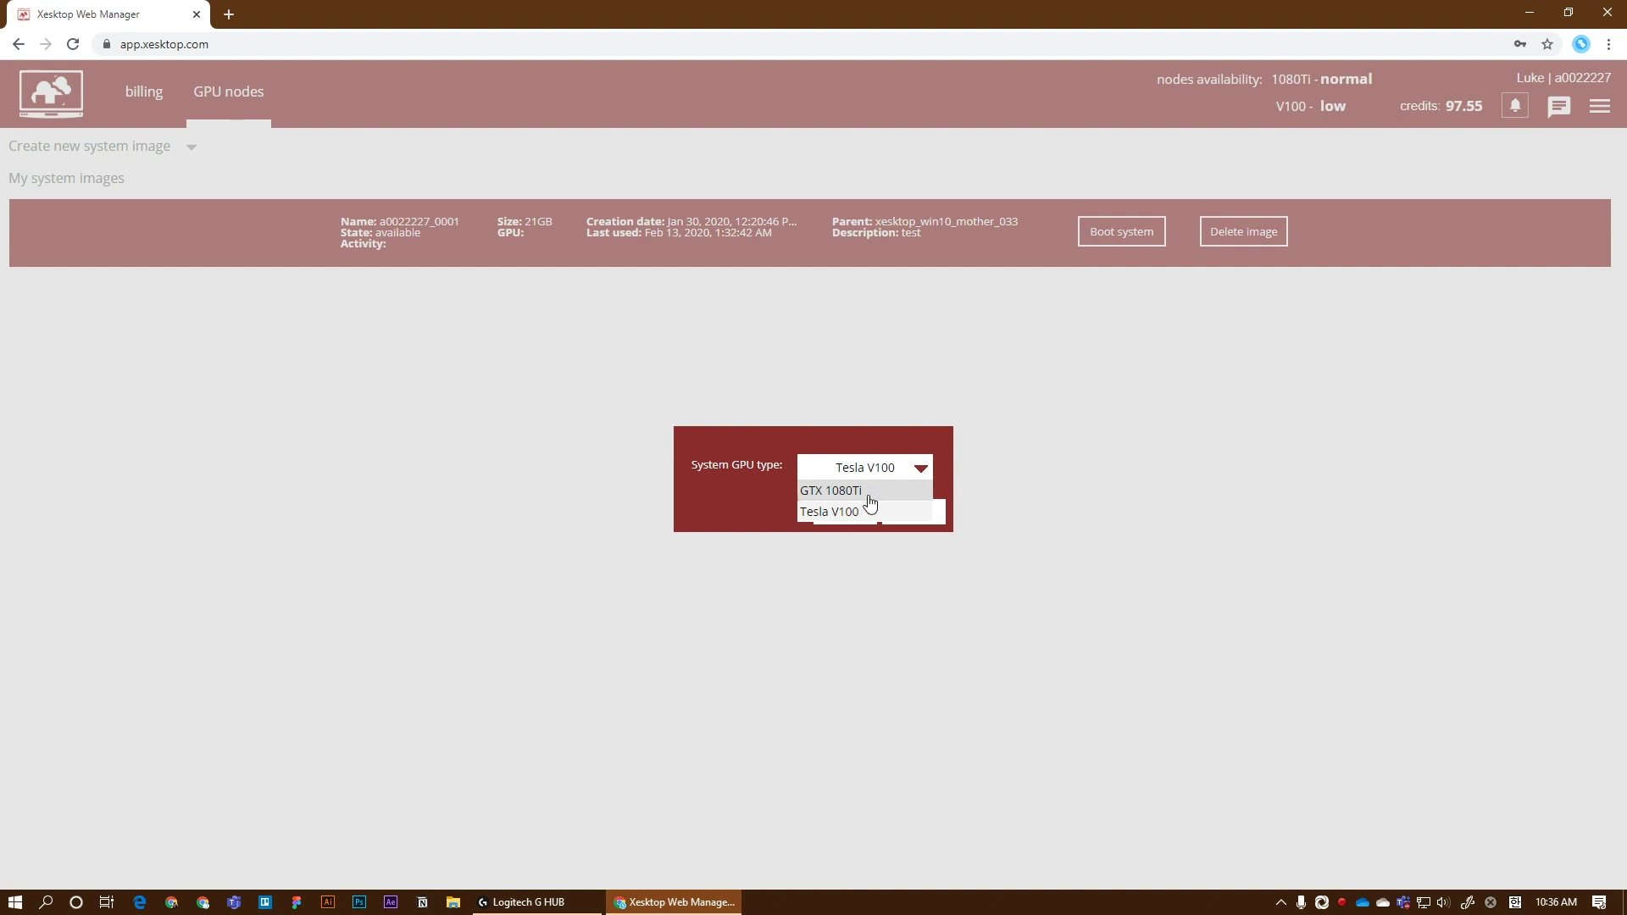
click(870, 498)
click(855, 512)
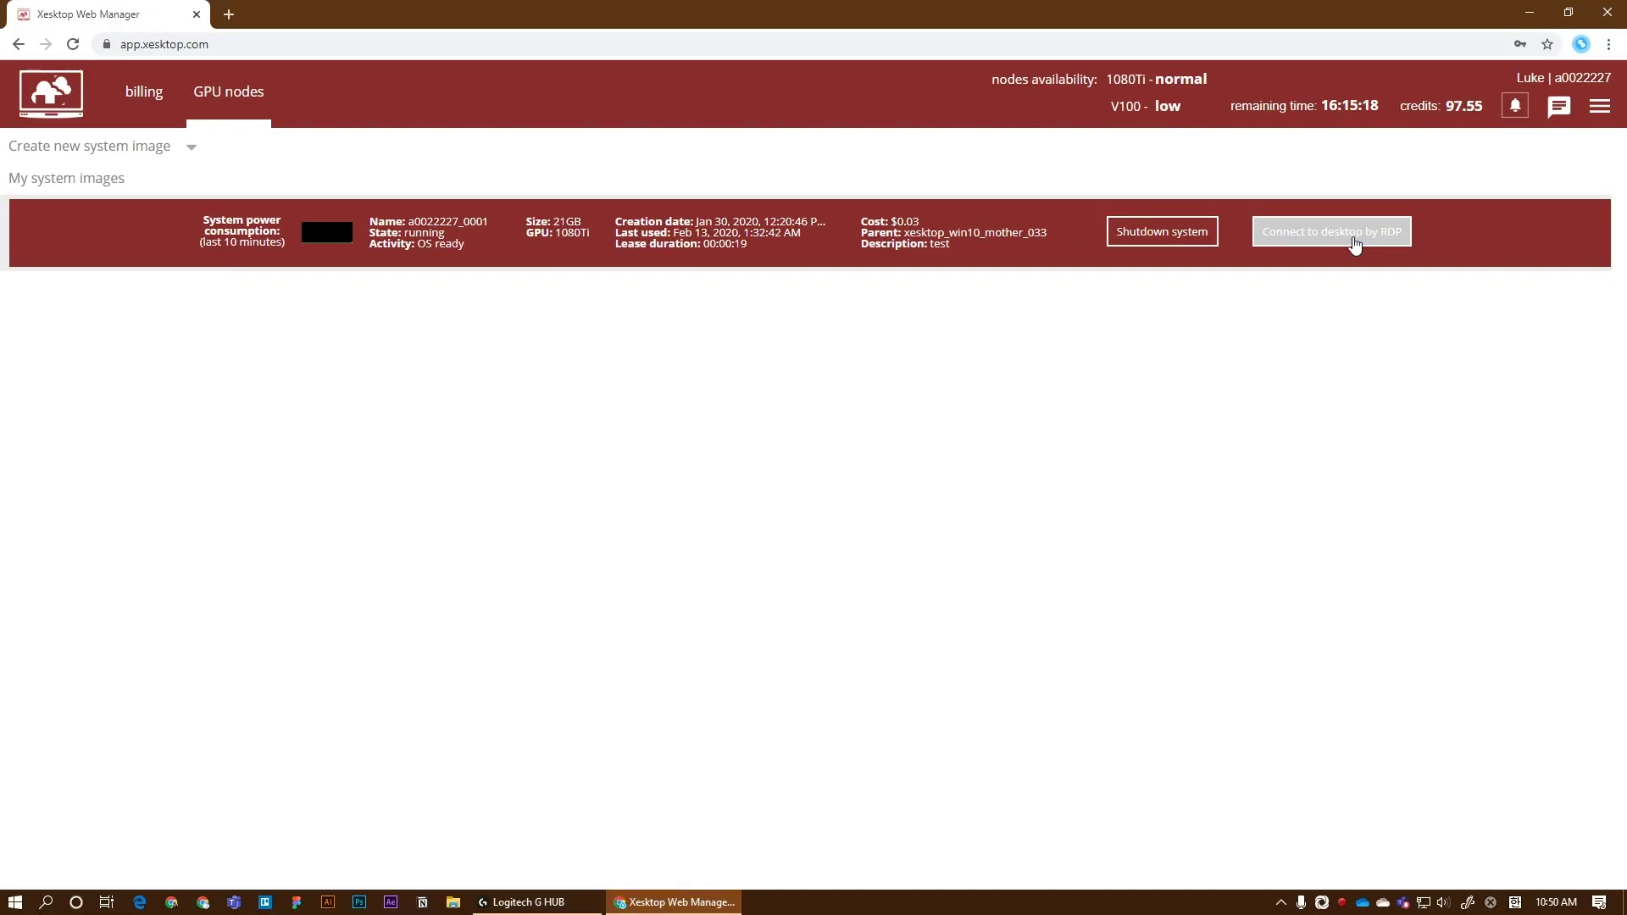
Step: Download and open the 1080Ti node's .rdp file, then sign in with the account password
click(1354, 243)
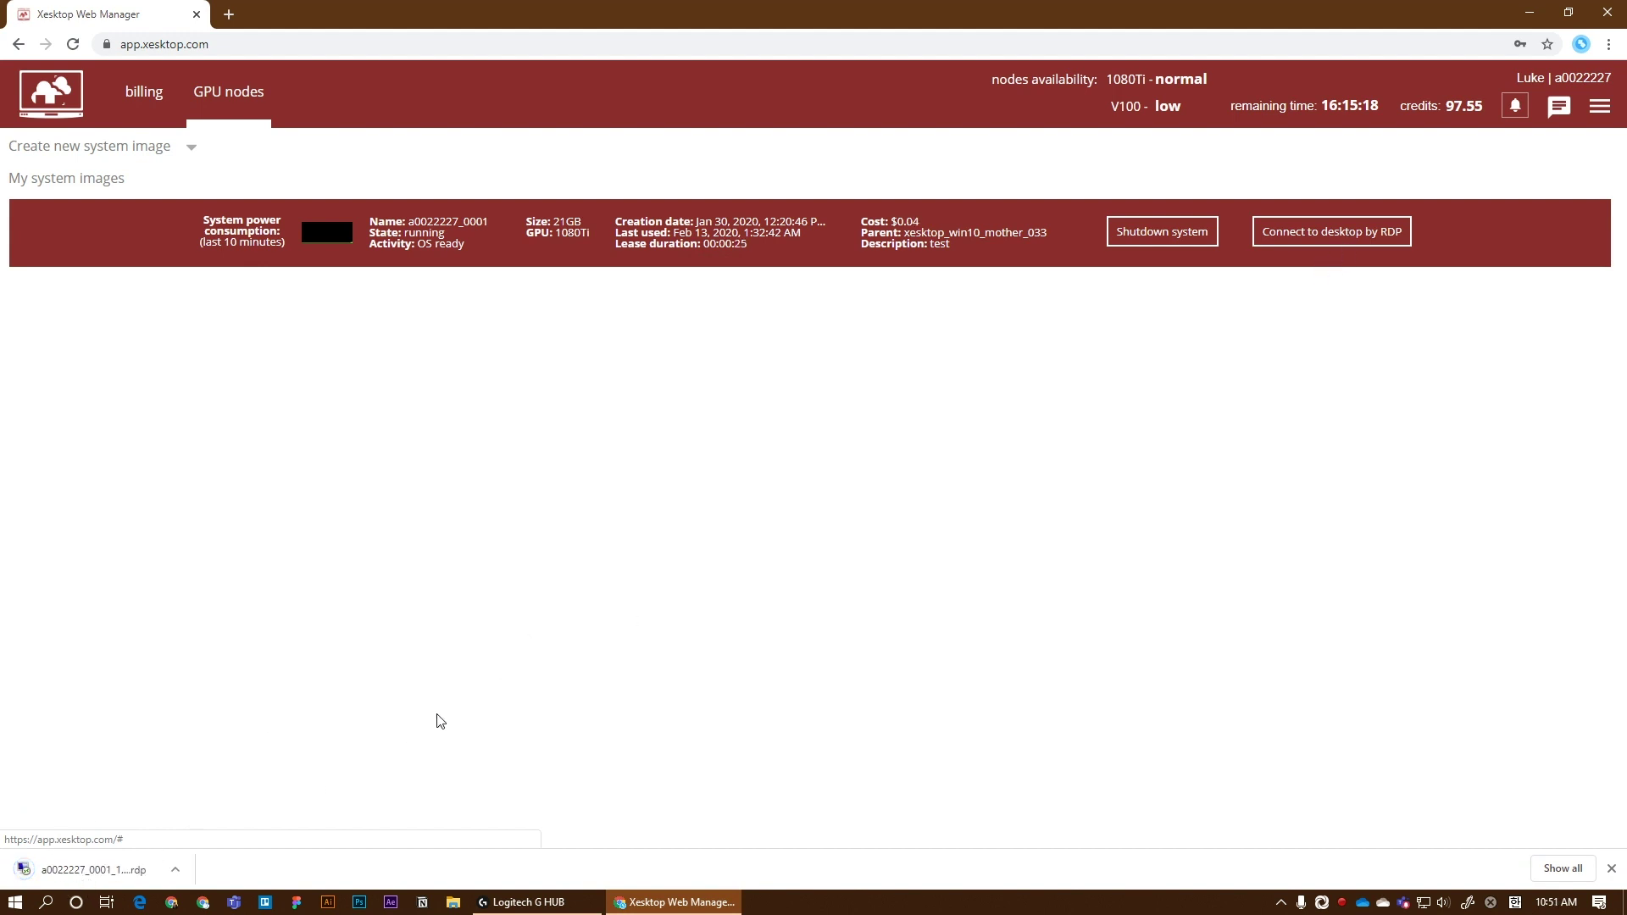
click(93, 869)
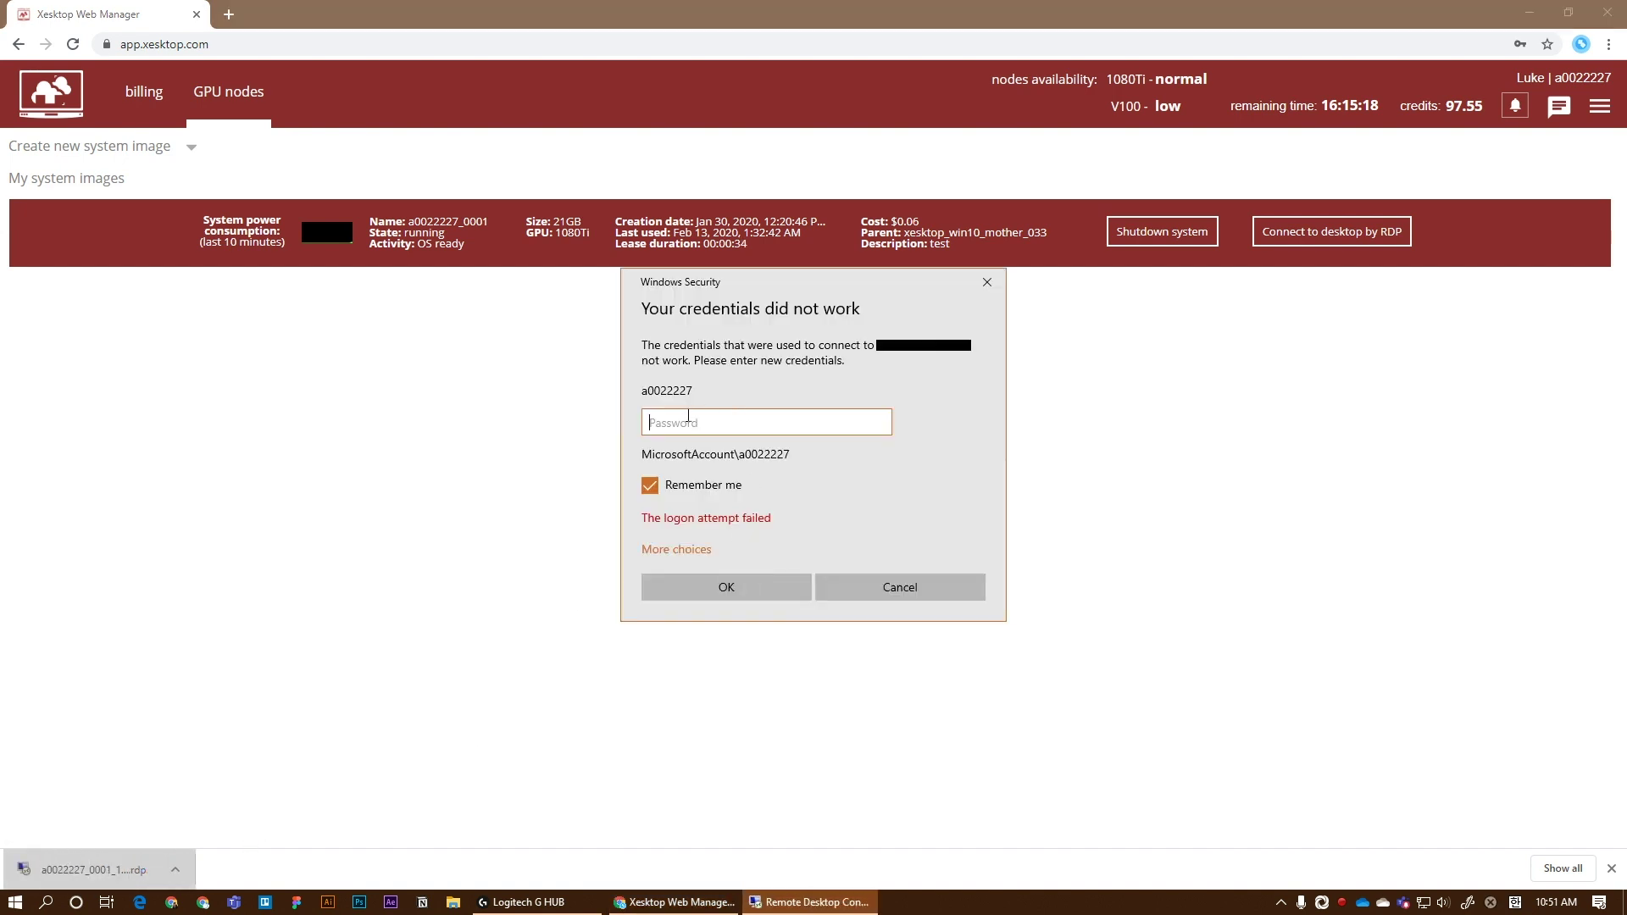
click(678, 492)
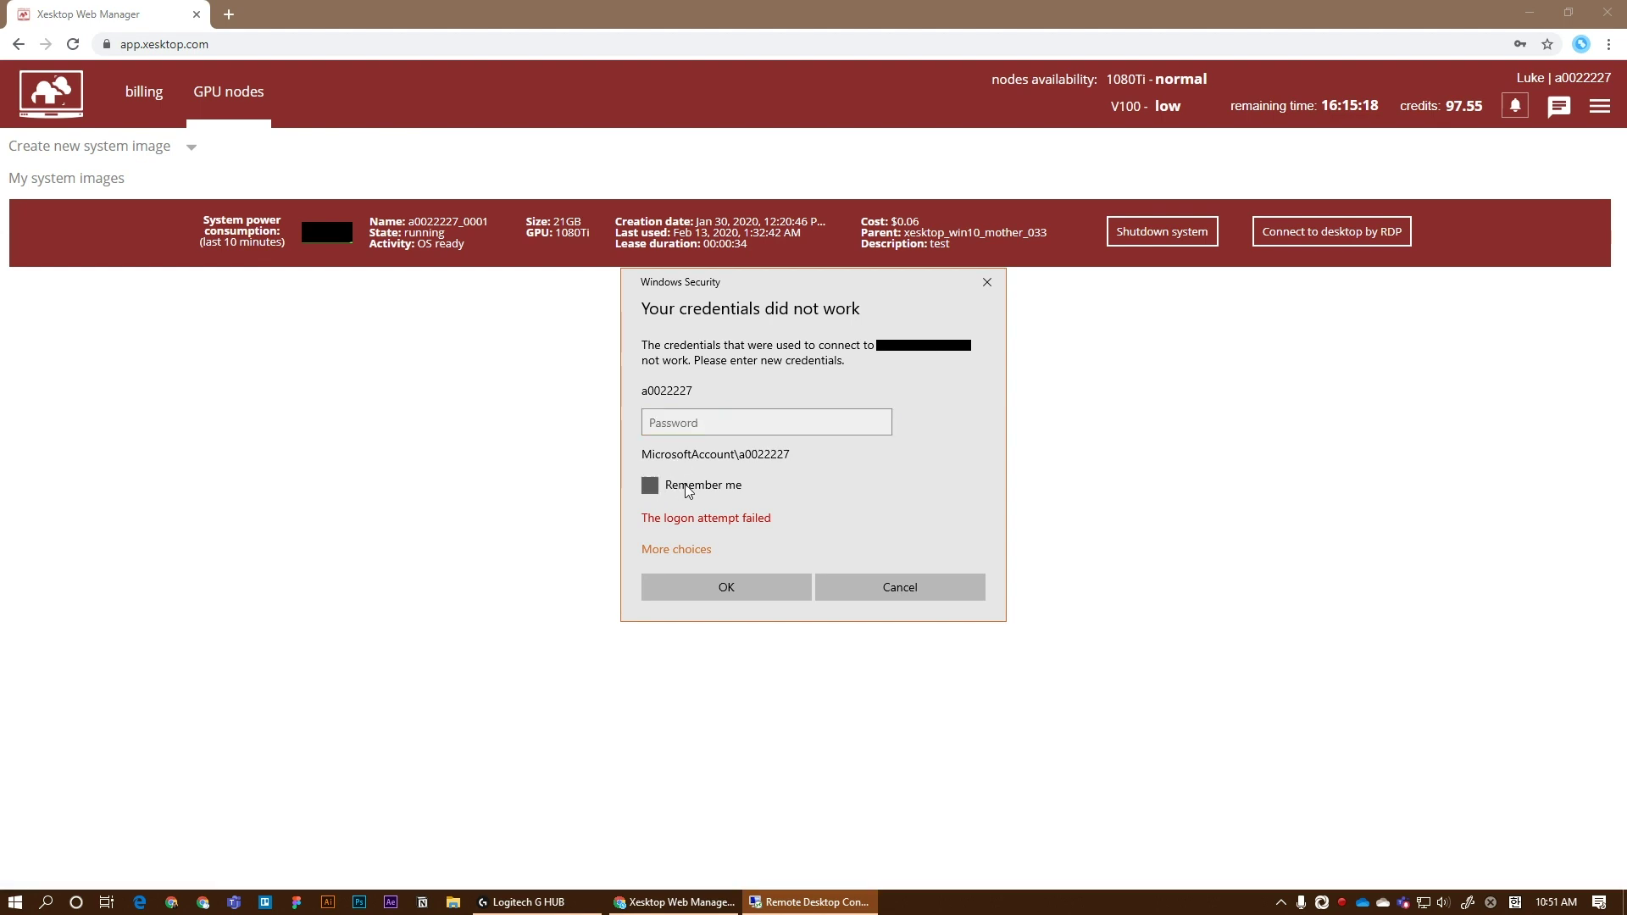
click(699, 421)
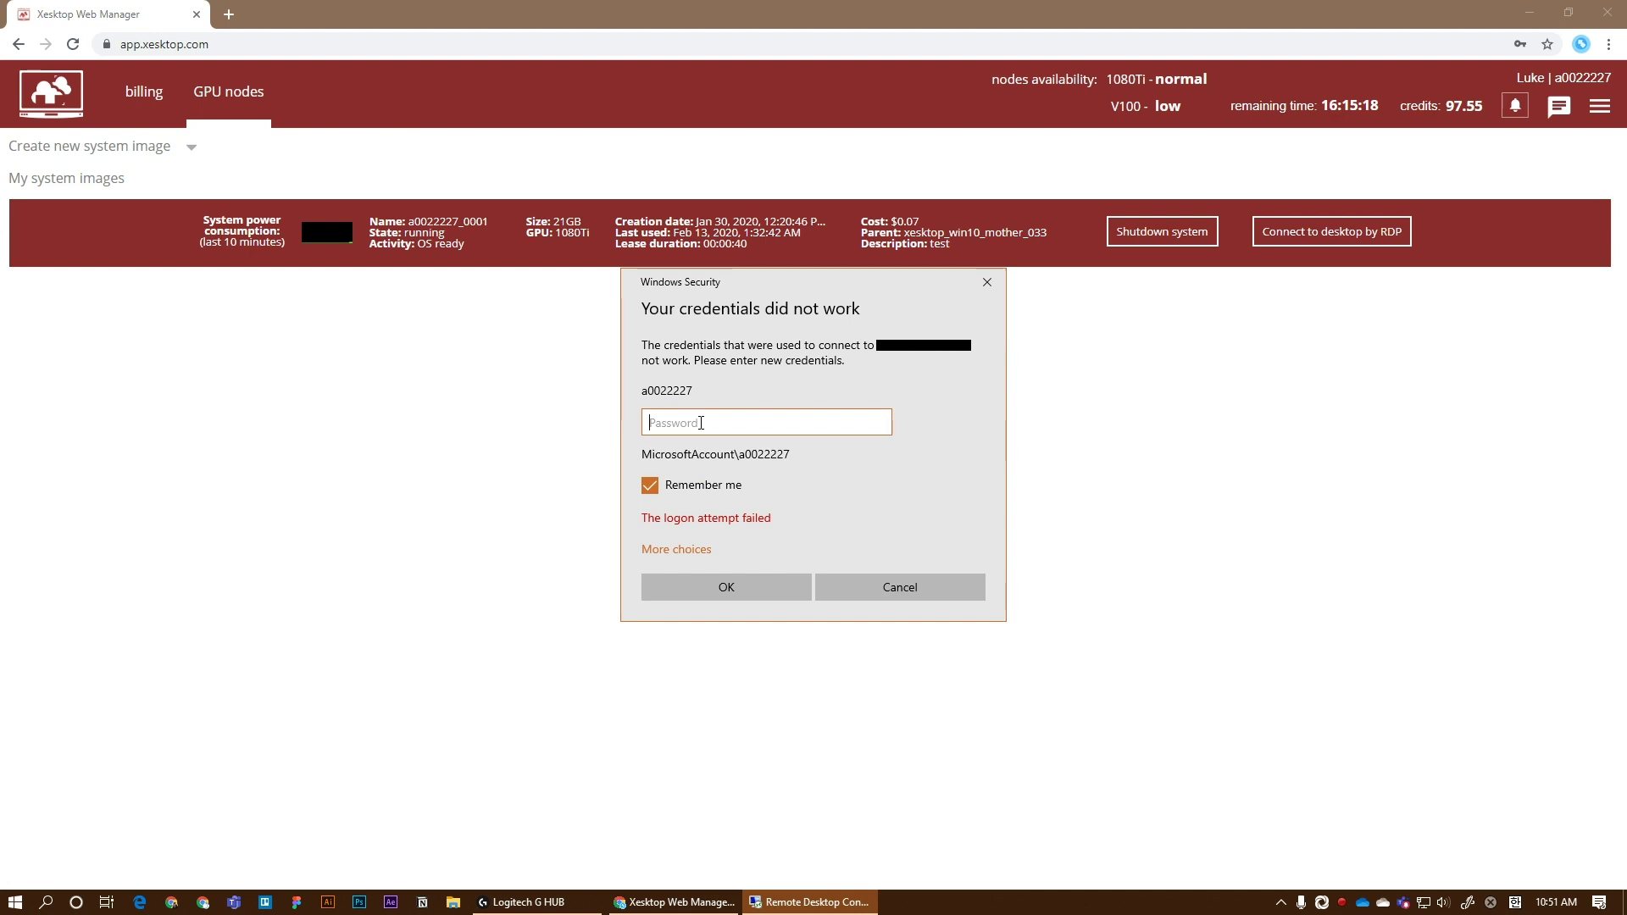
text(**********)
key(Return)
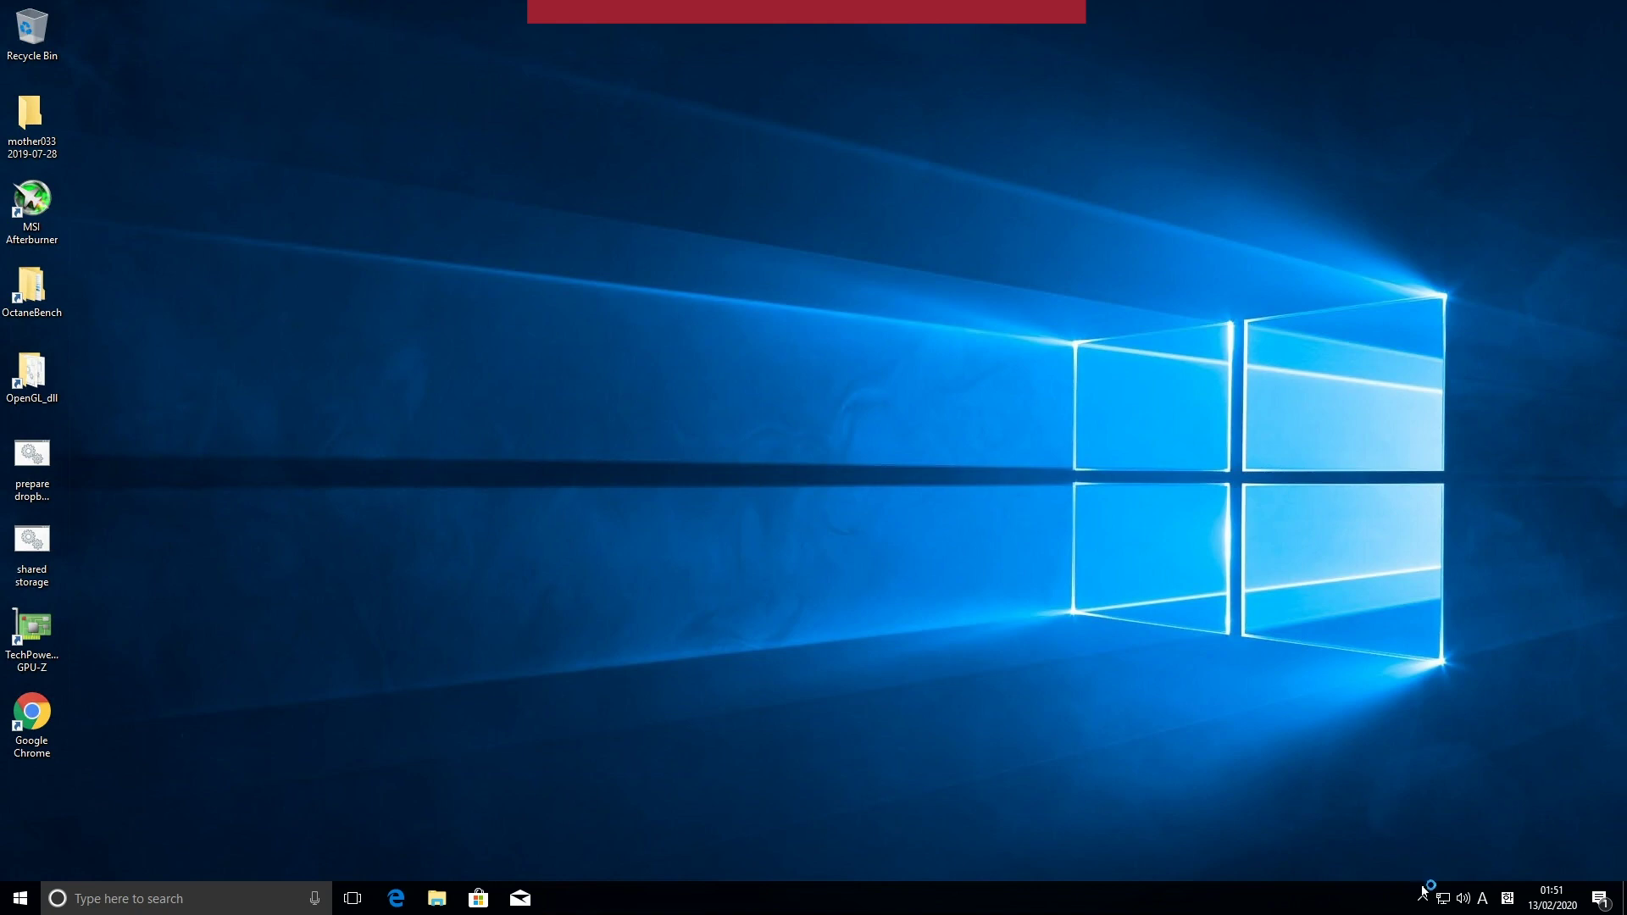
click(41, 645)
click(222, 598)
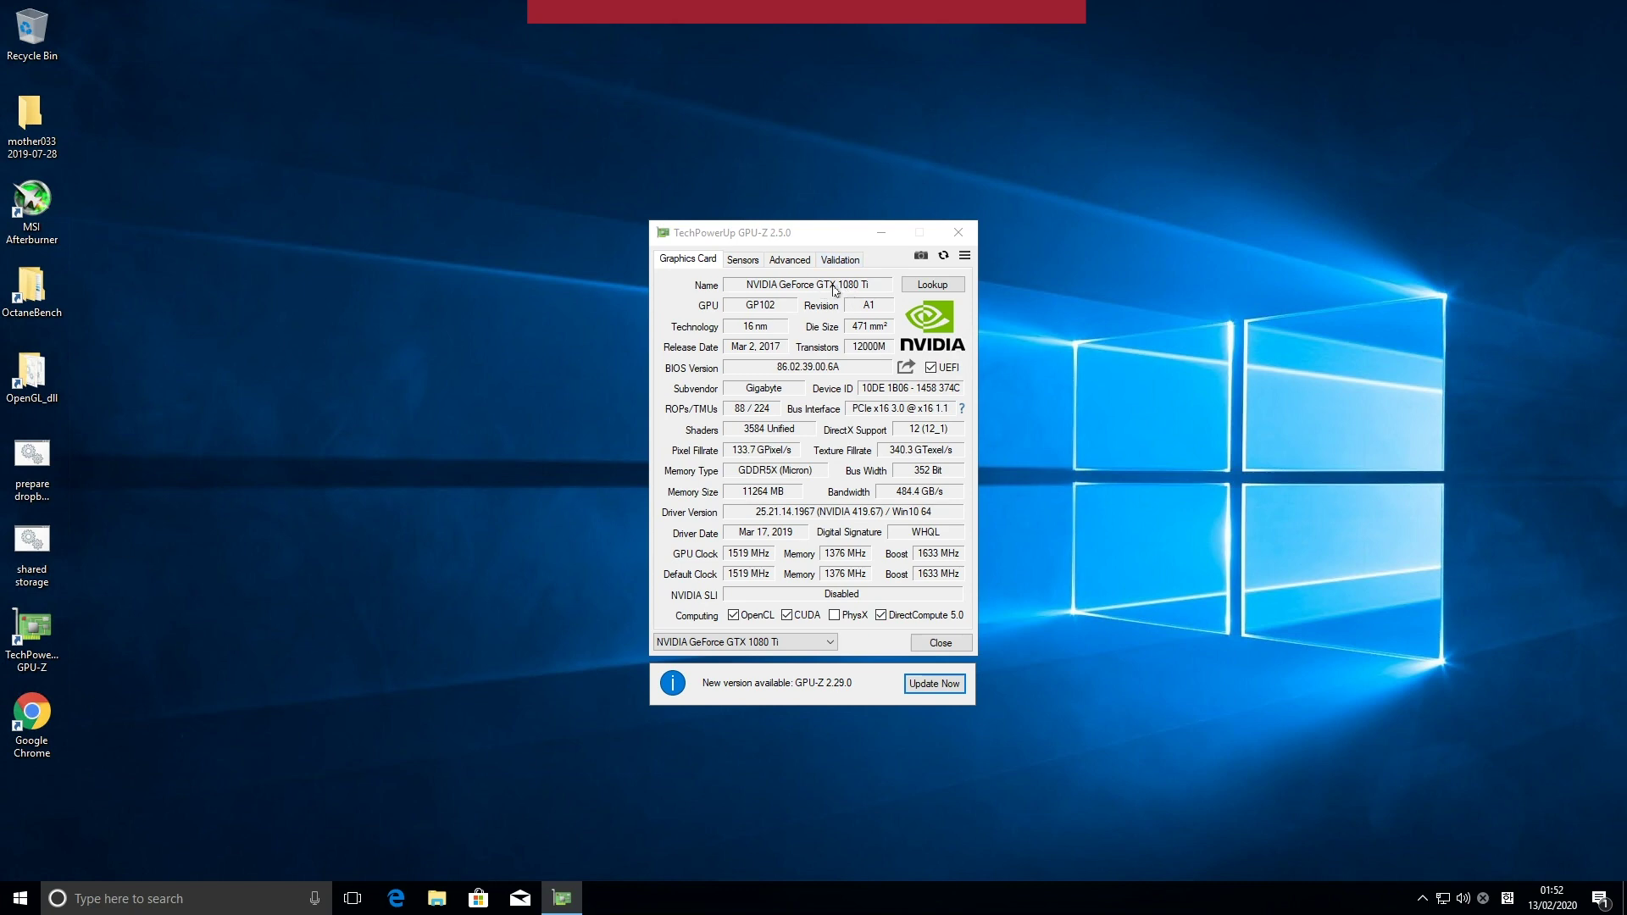
mouse_move(836, 290)
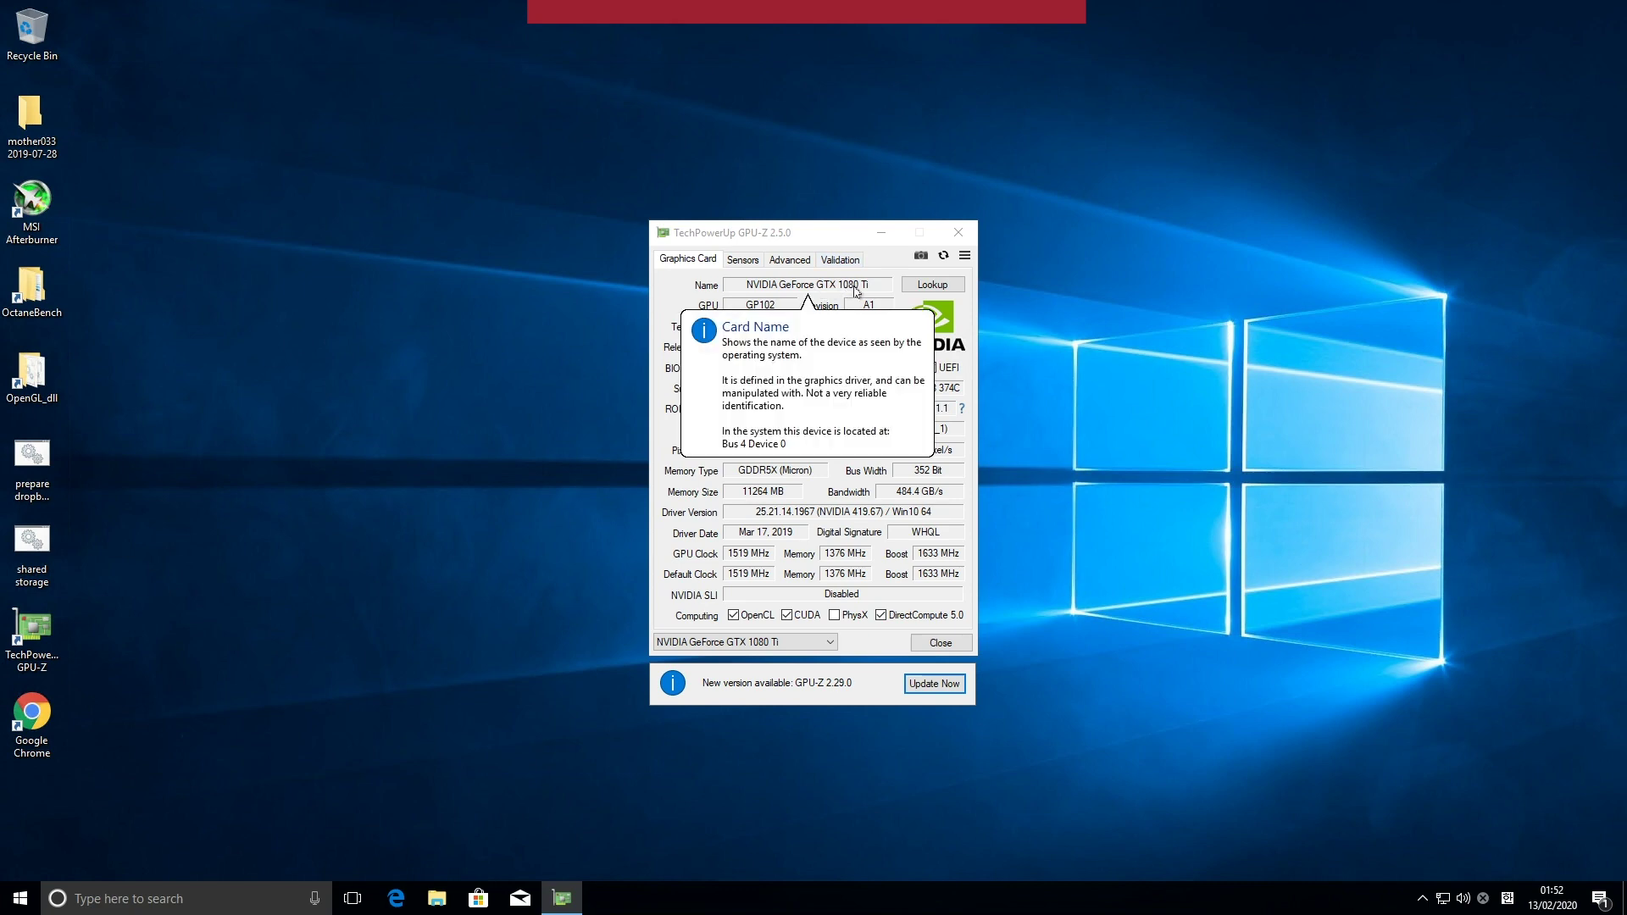
click(832, 647)
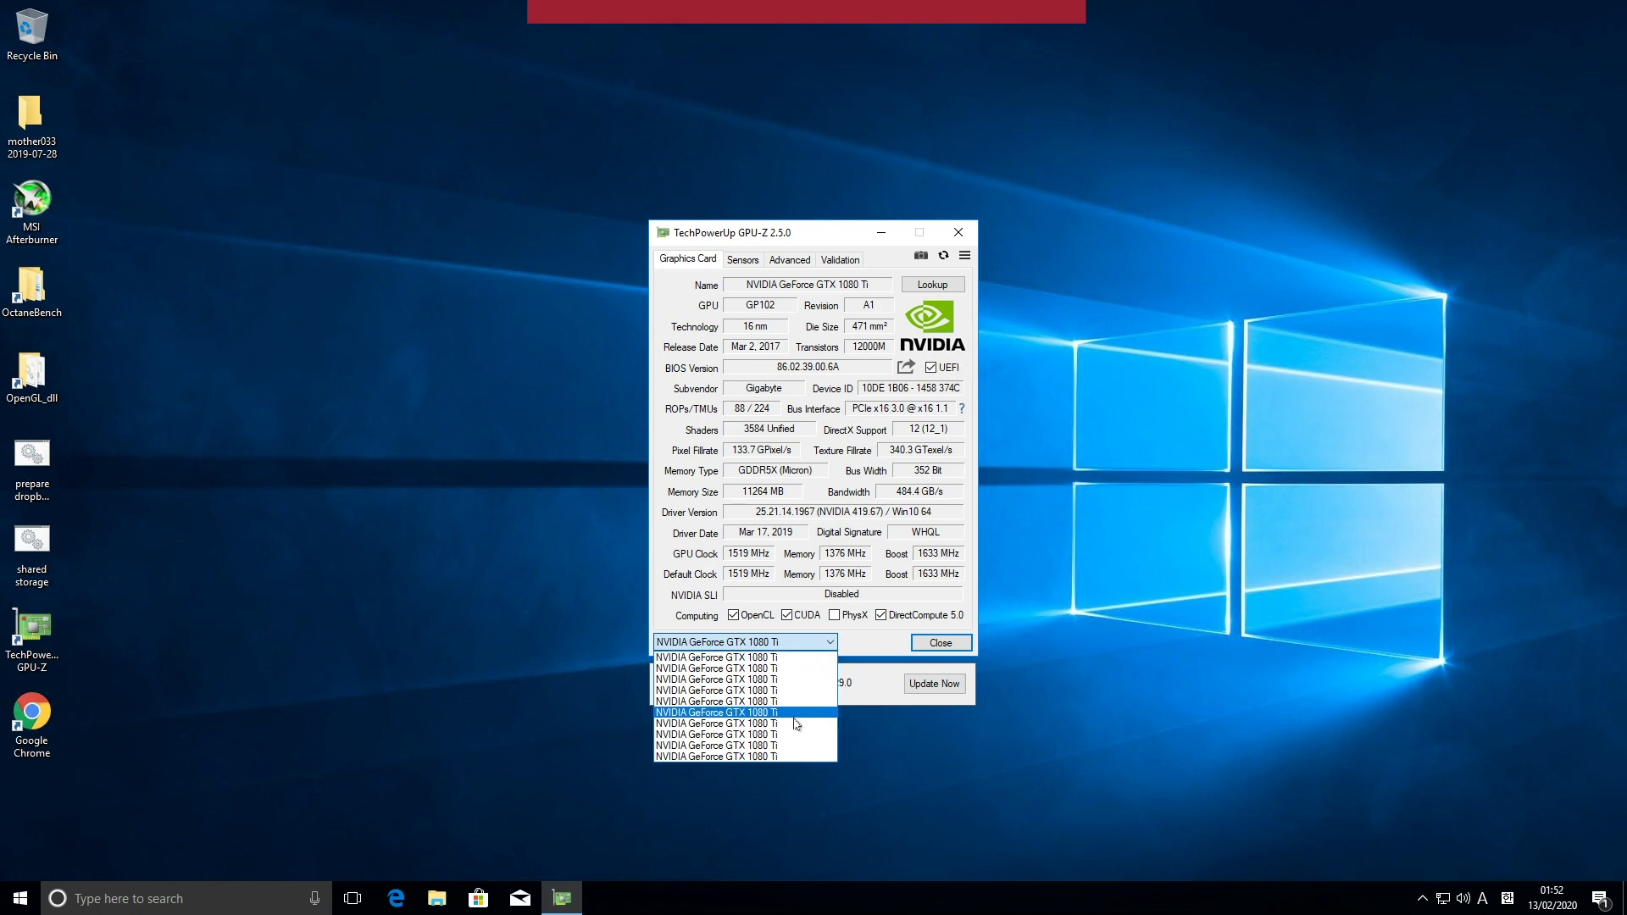
click(882, 642)
click(927, 649)
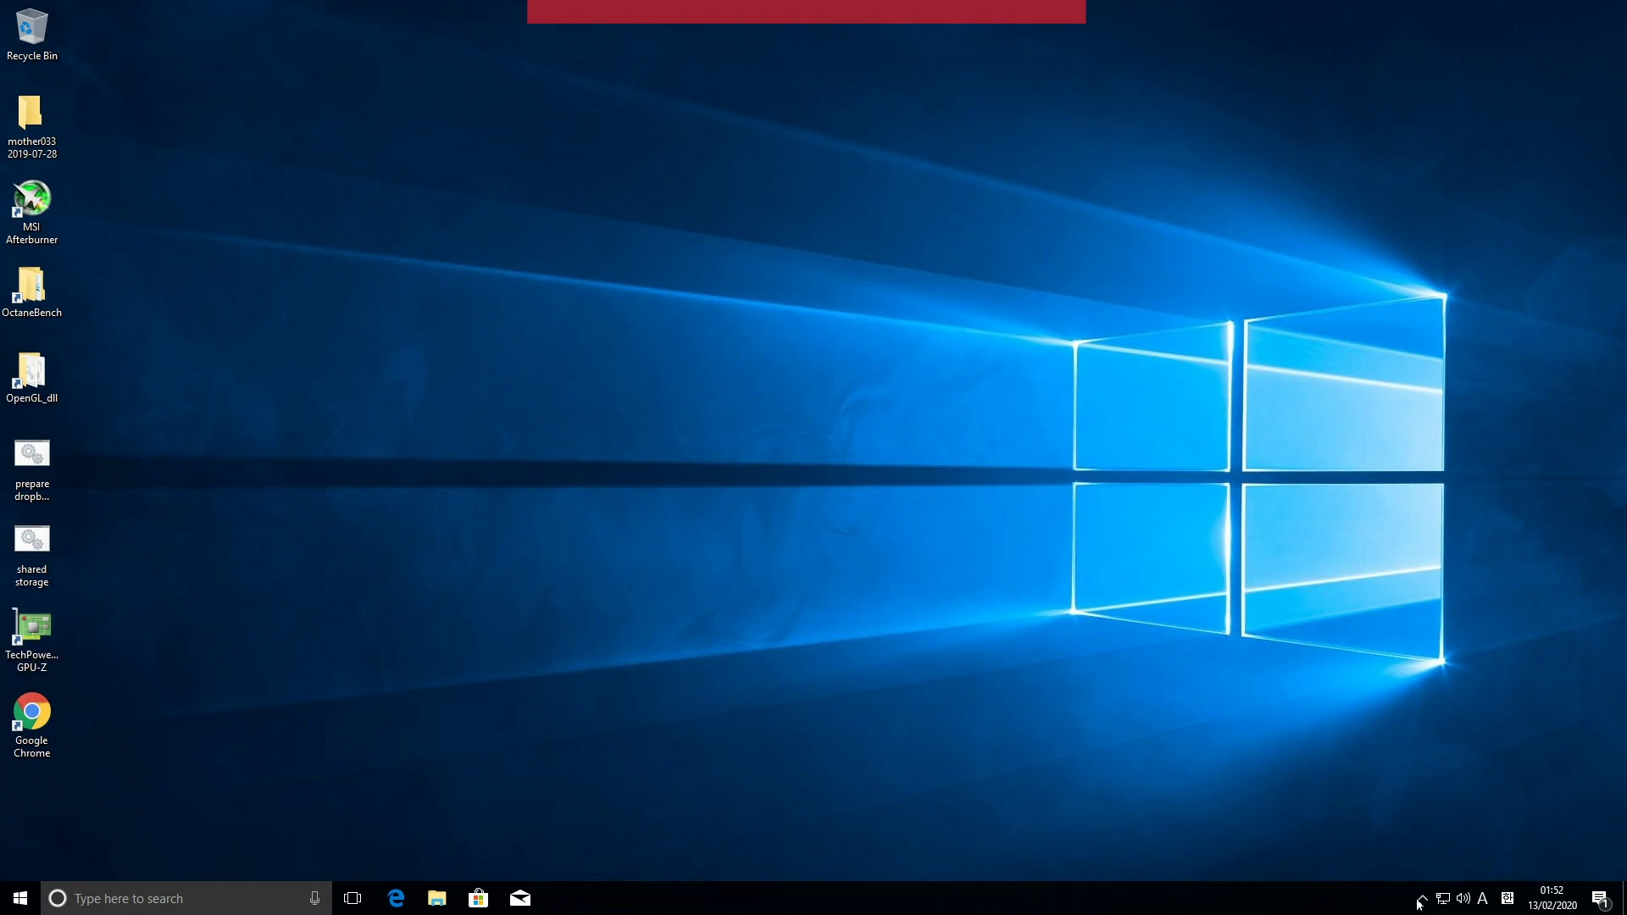
click(1420, 905)
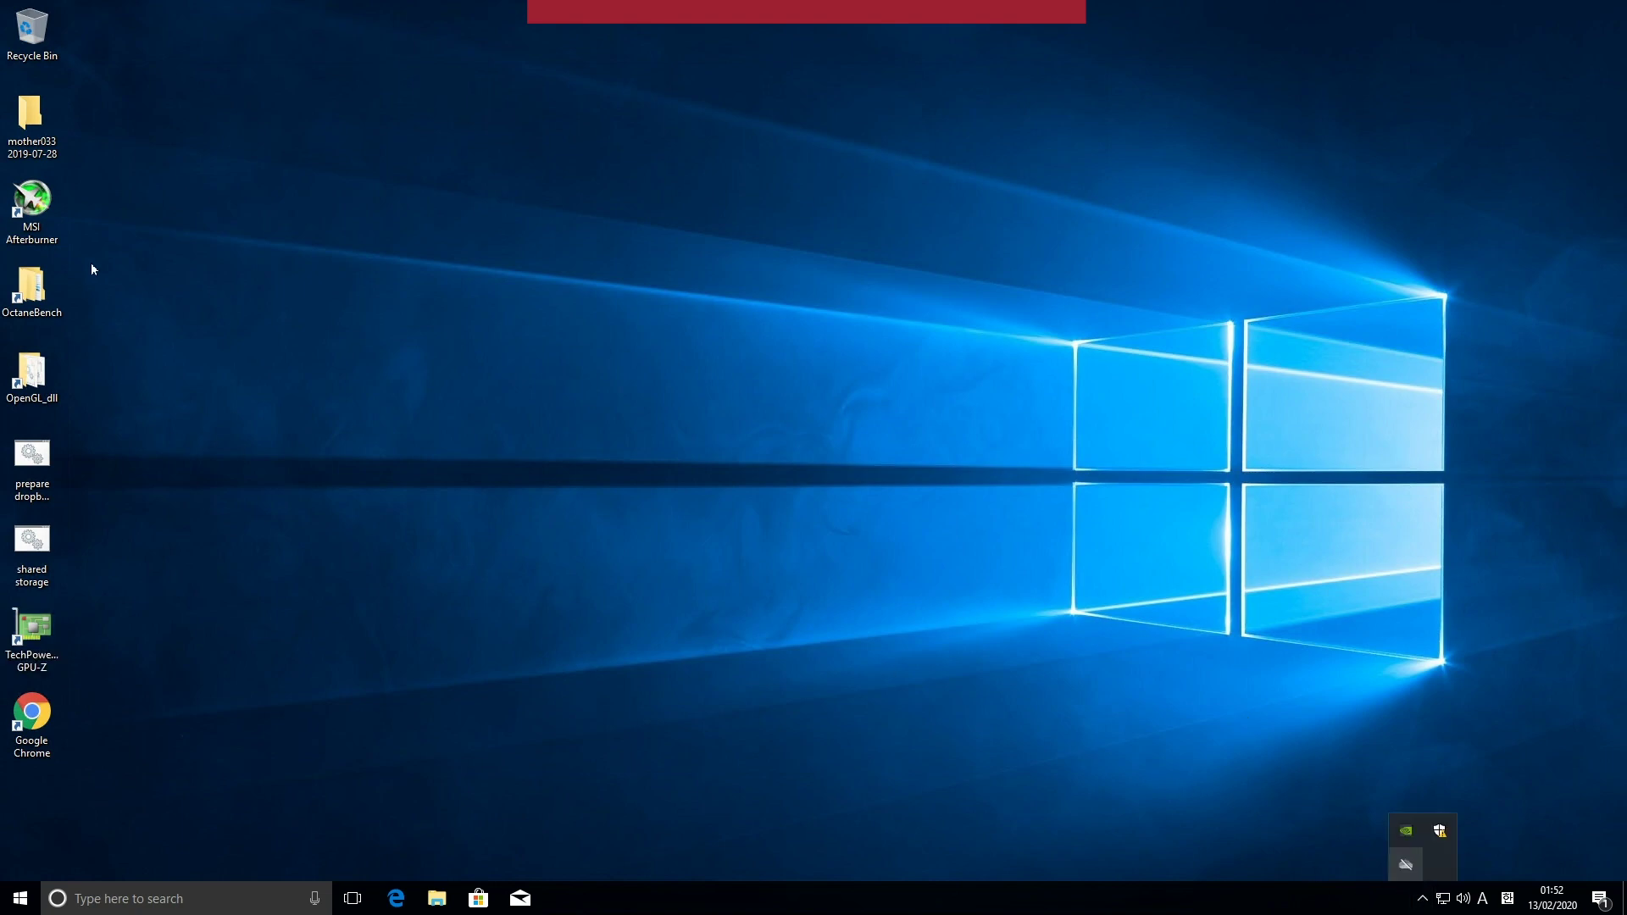
click(41, 204)
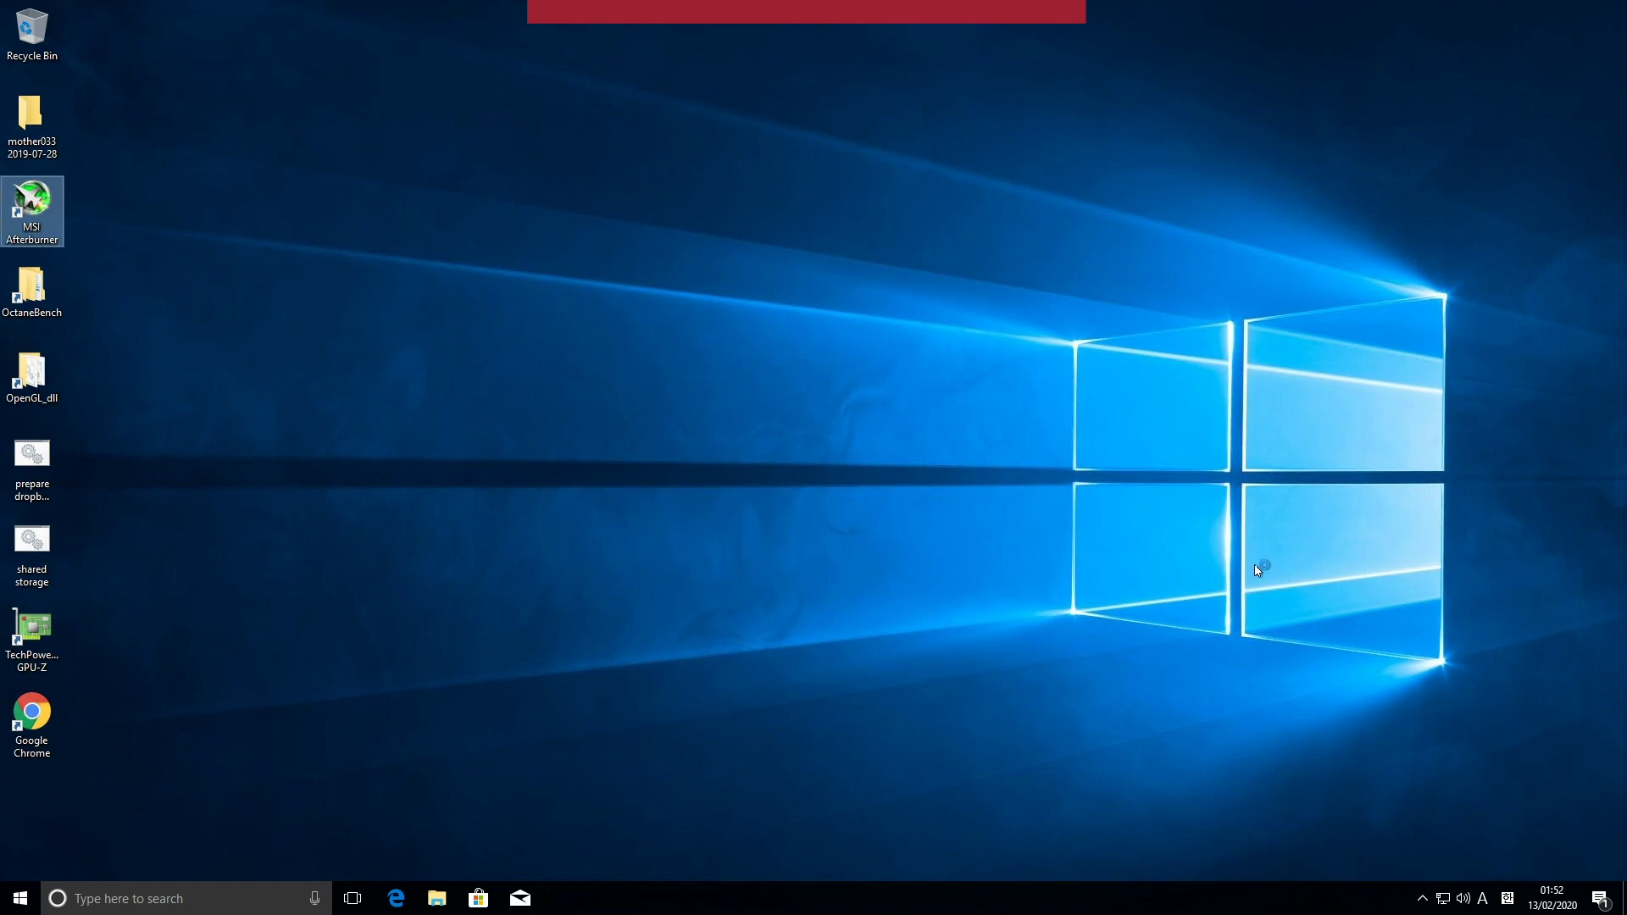
click(1422, 898)
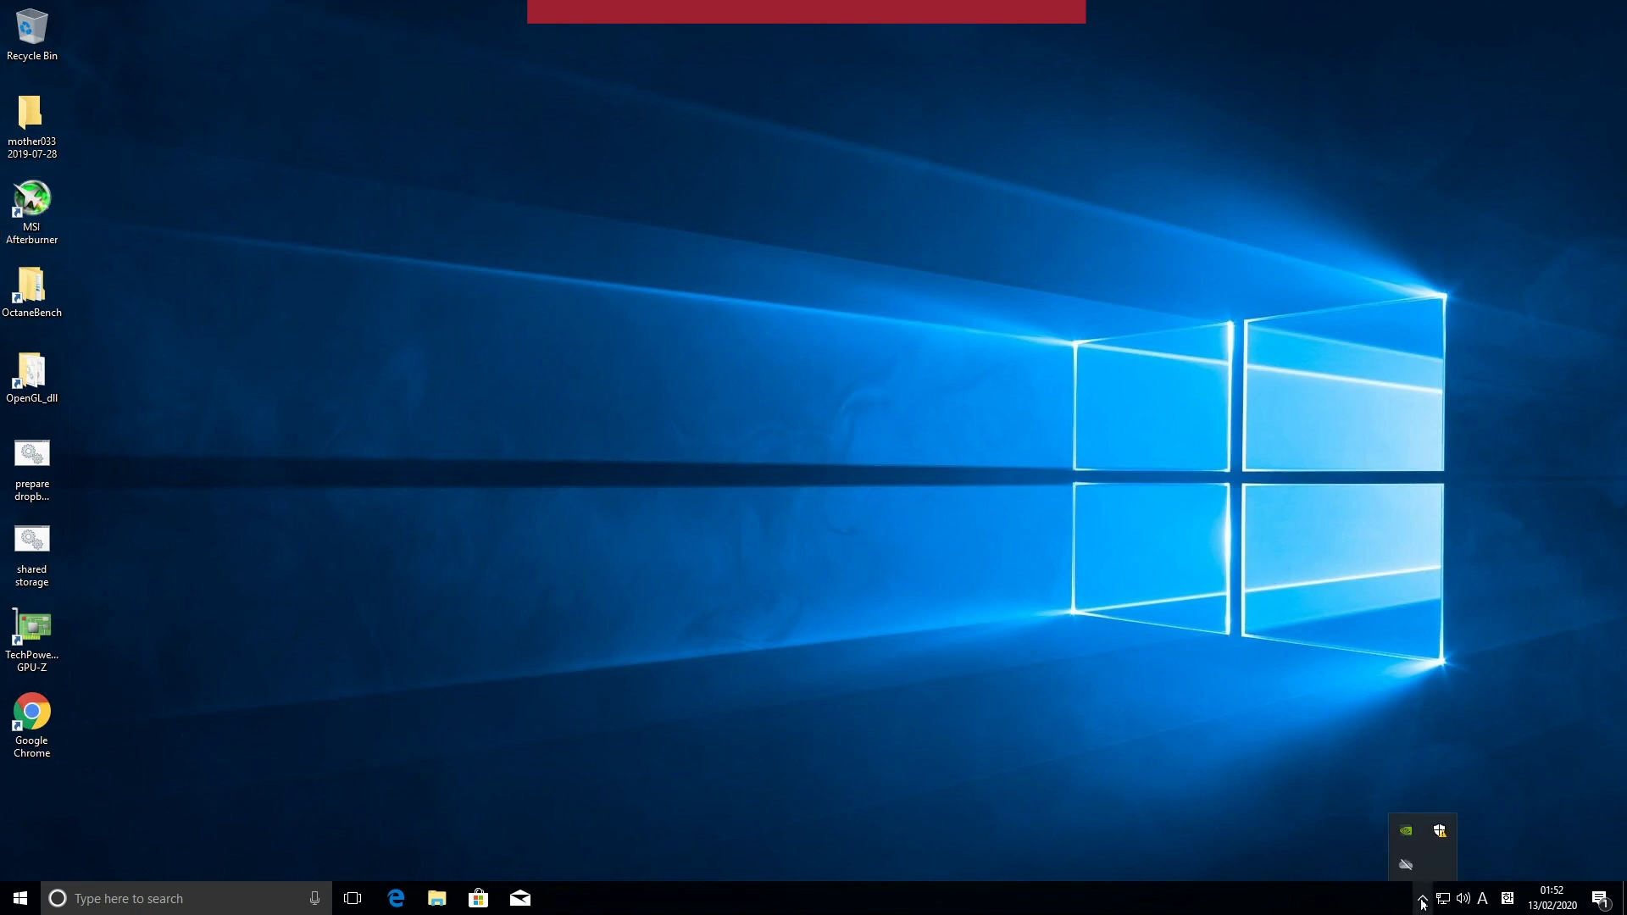
click(1422, 900)
click(1422, 900)
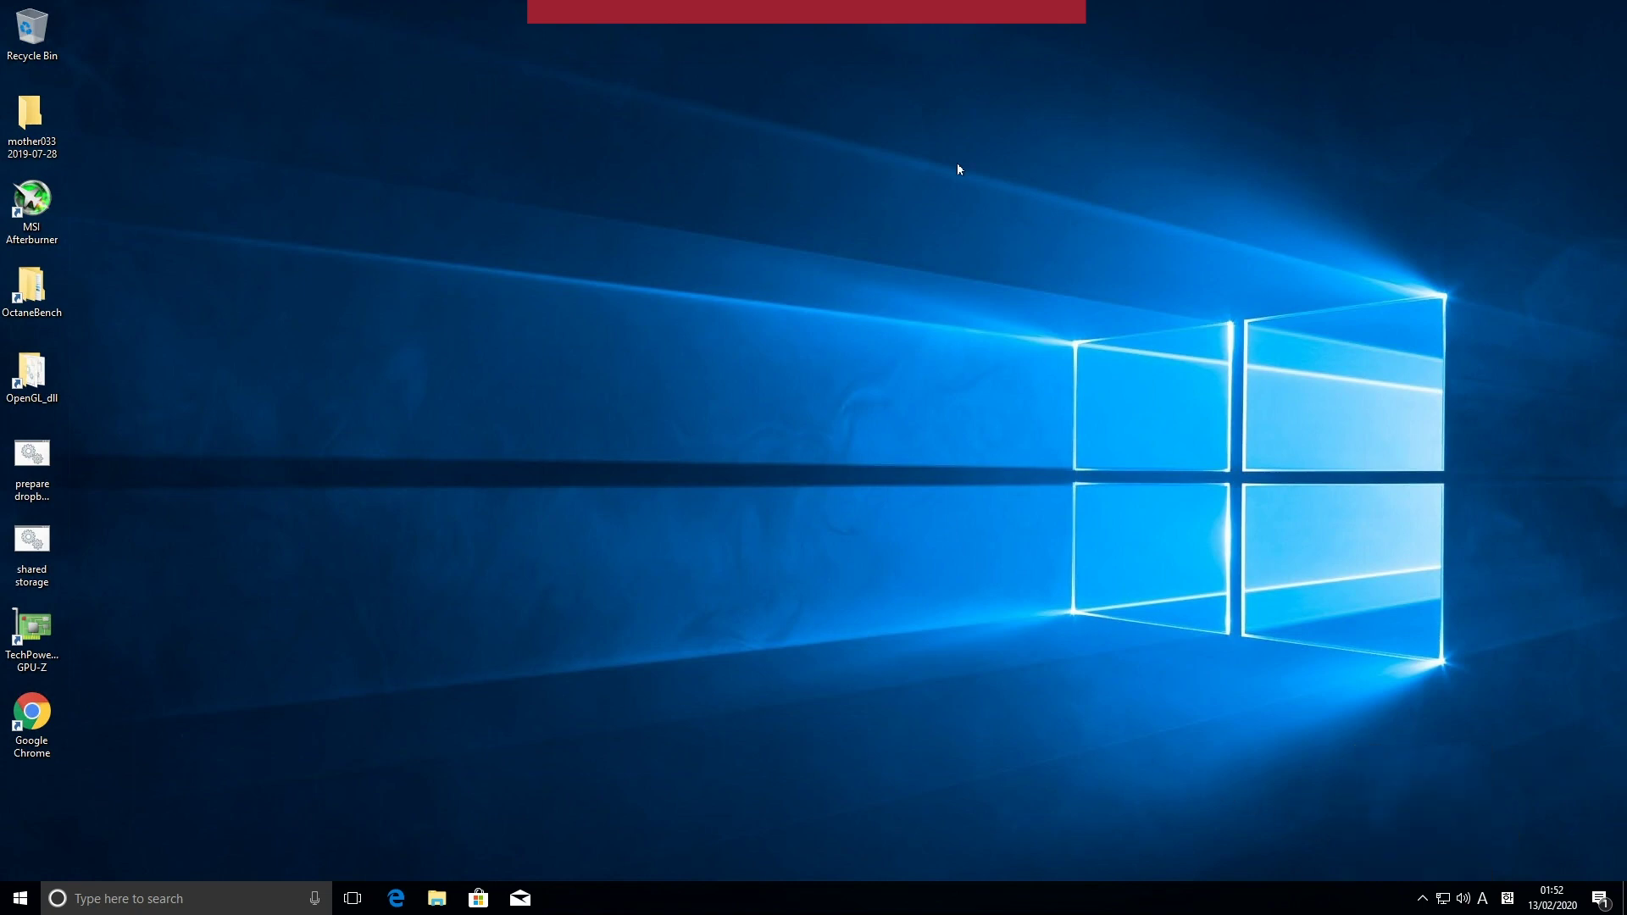
Step: End the RDP session, shut down the 1080Ti node, and expand Create new system image
click(1026, 17)
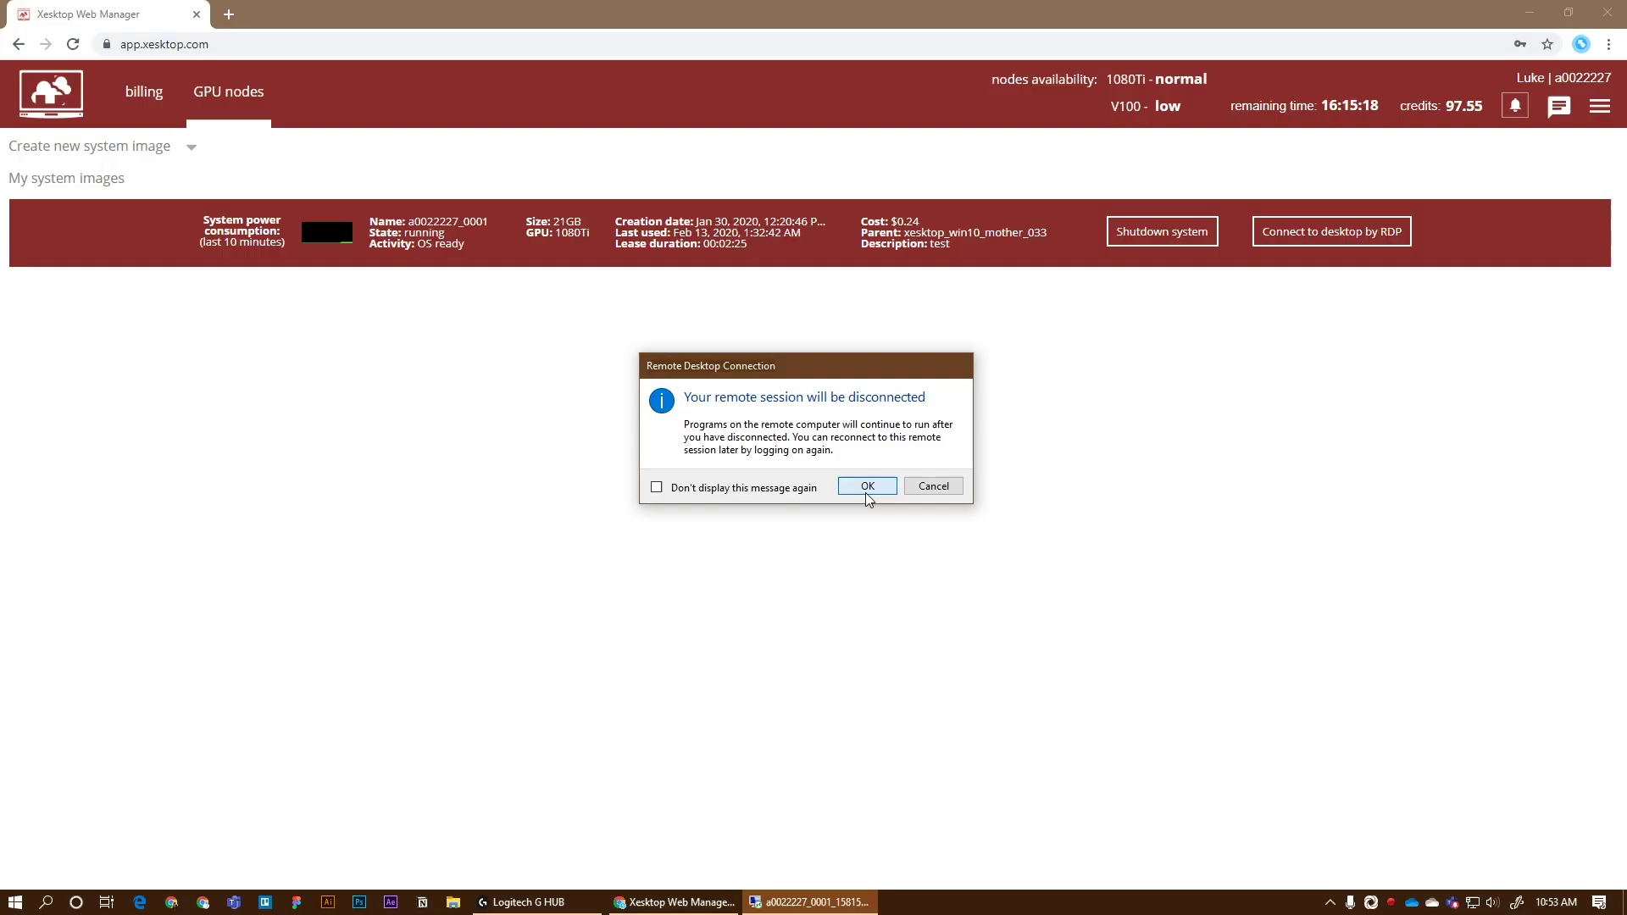
click(866, 486)
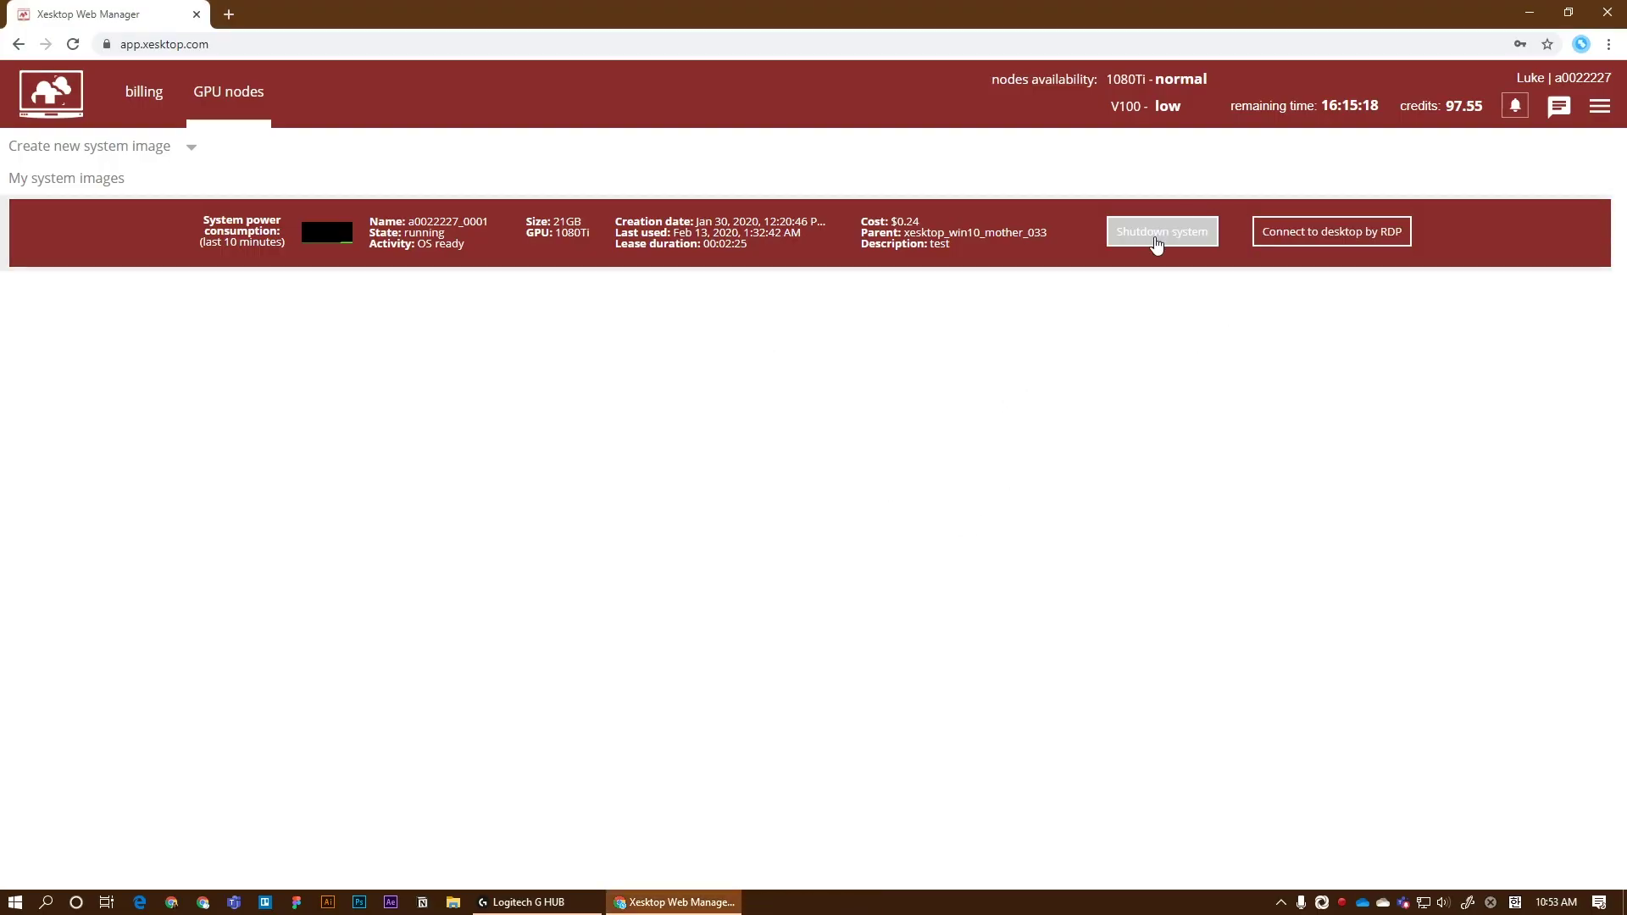
click(1157, 243)
click(845, 507)
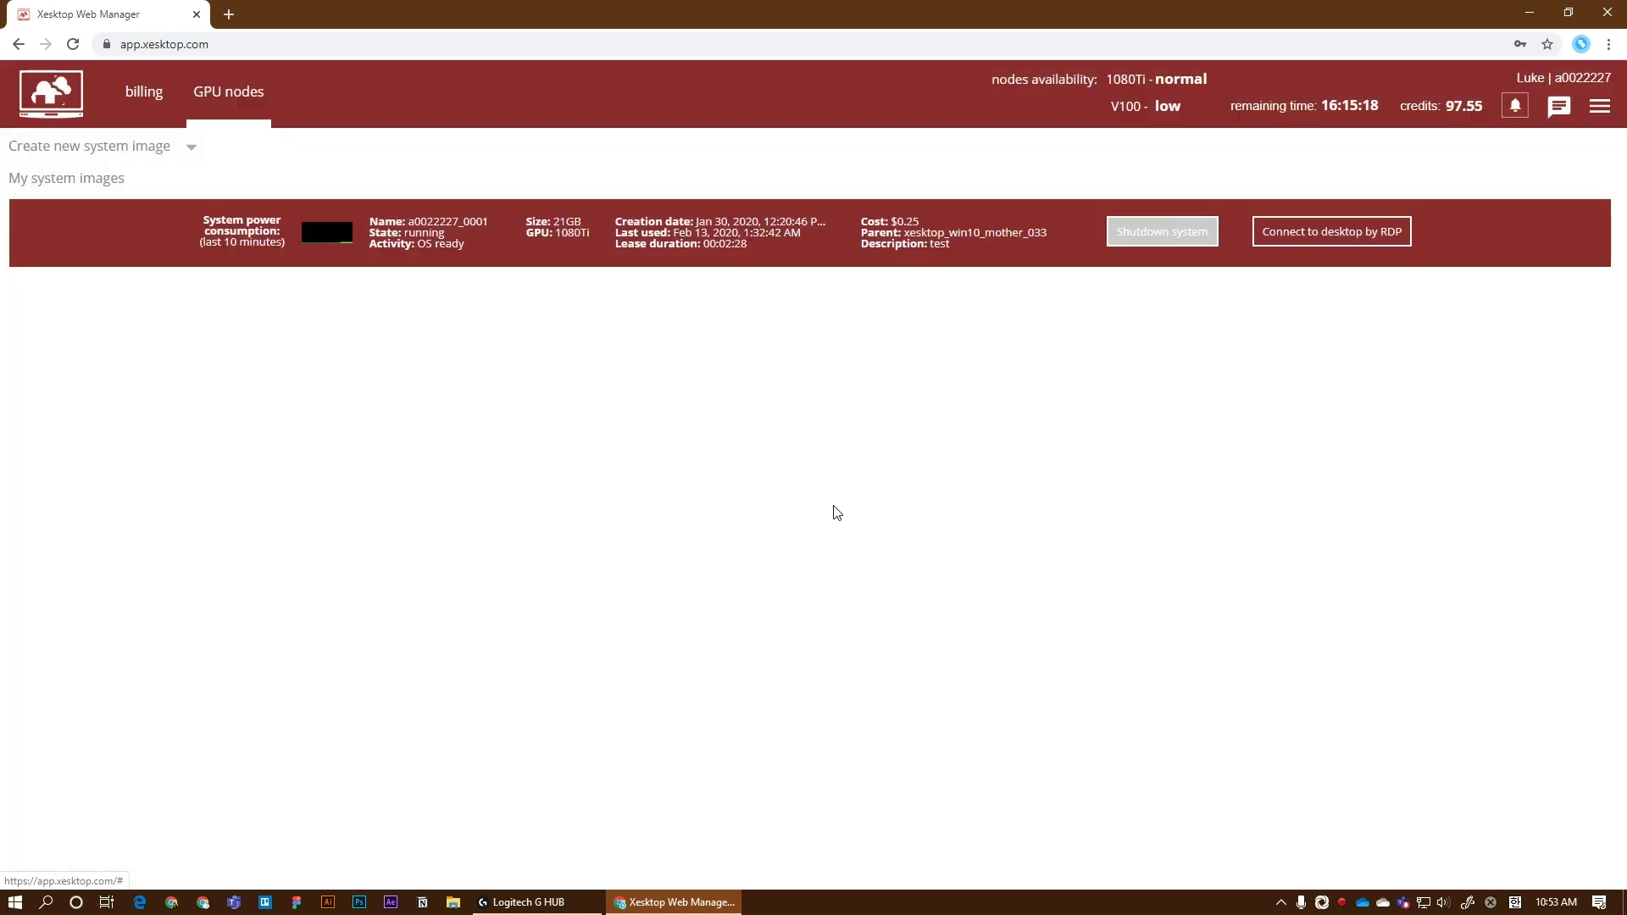
click(195, 147)
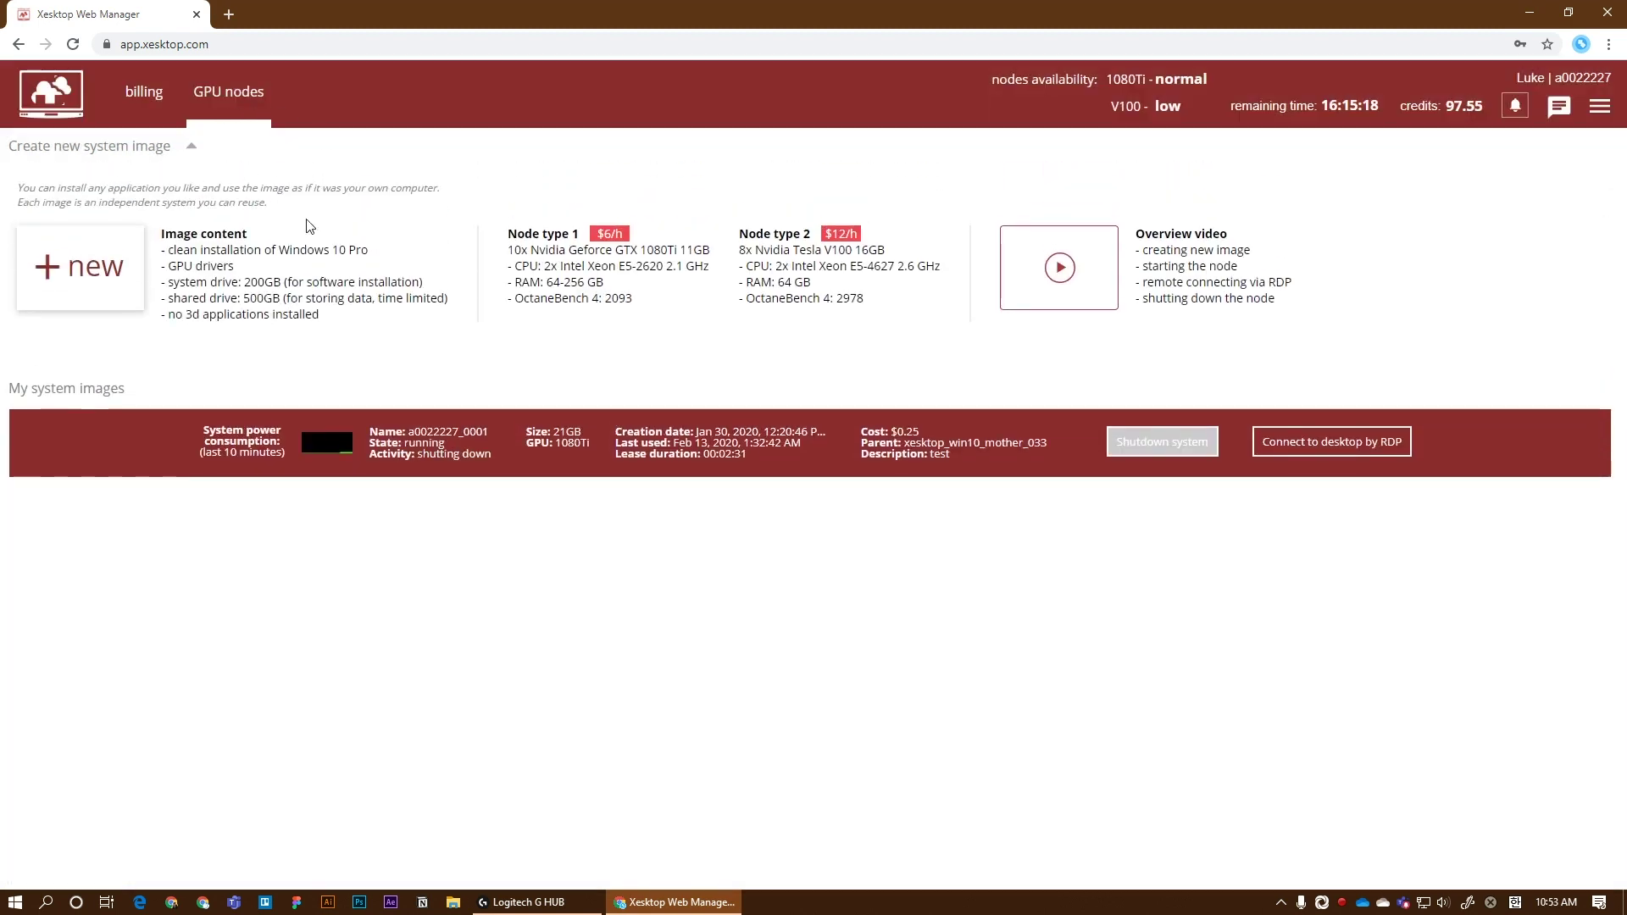